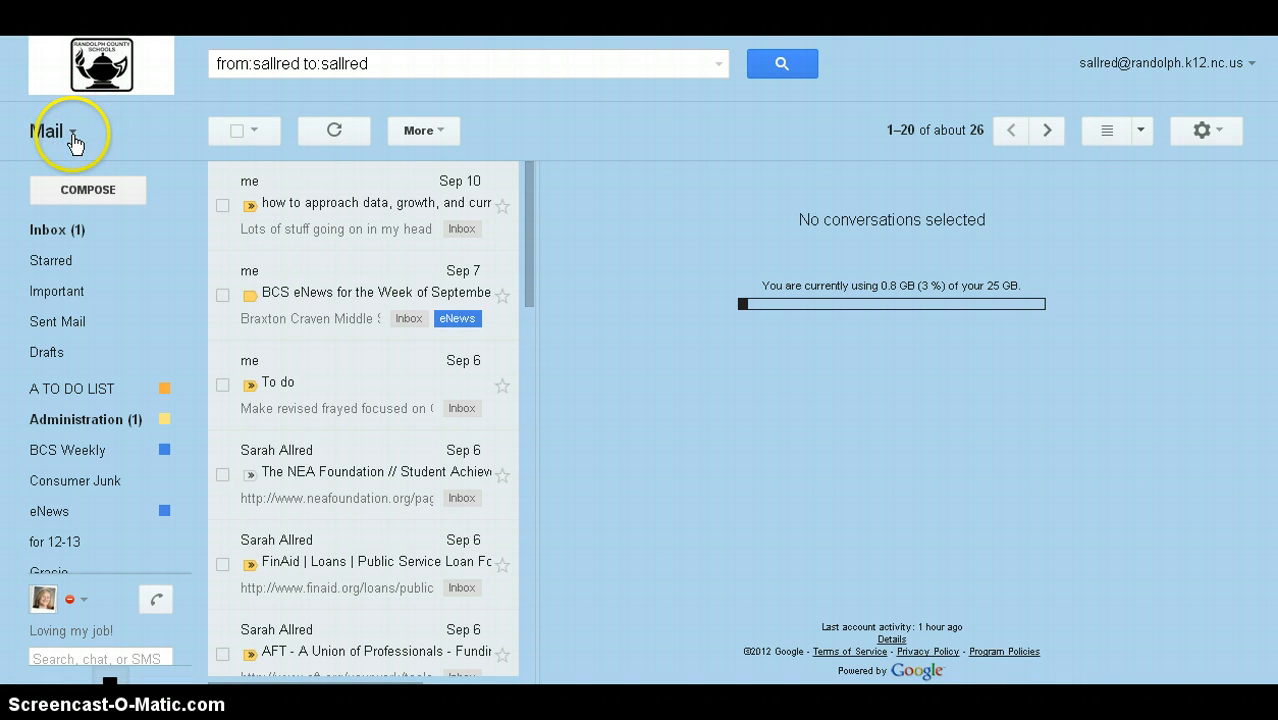
Step: Switch Gmail from Mail to the Contacts page using the top-left Mail menu
left_click(71, 136)
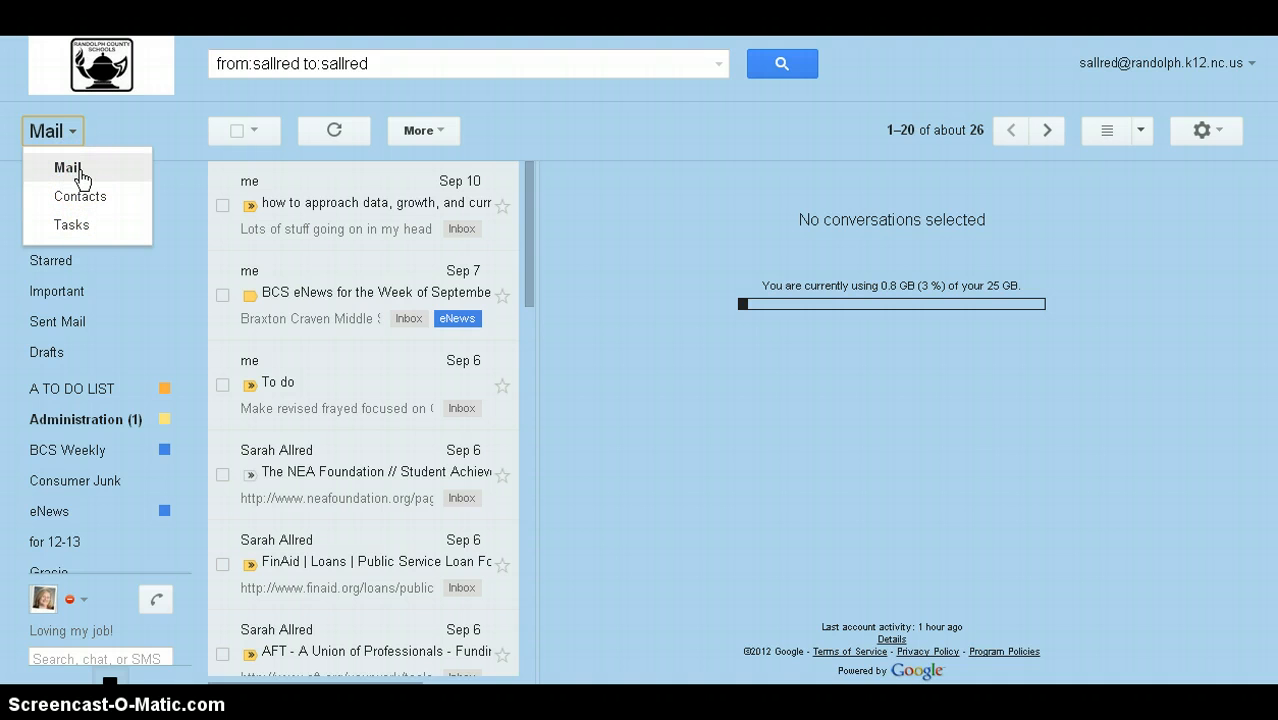
left_click(167, 180)
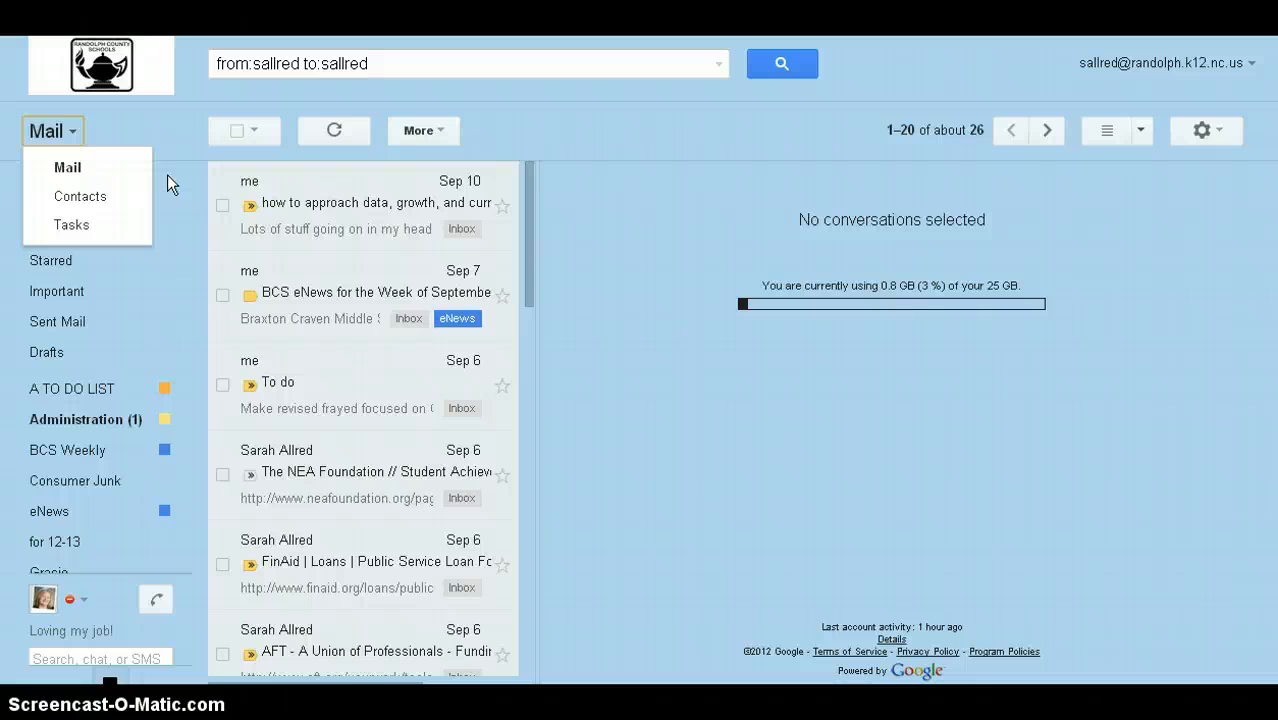
left_click(105, 198)
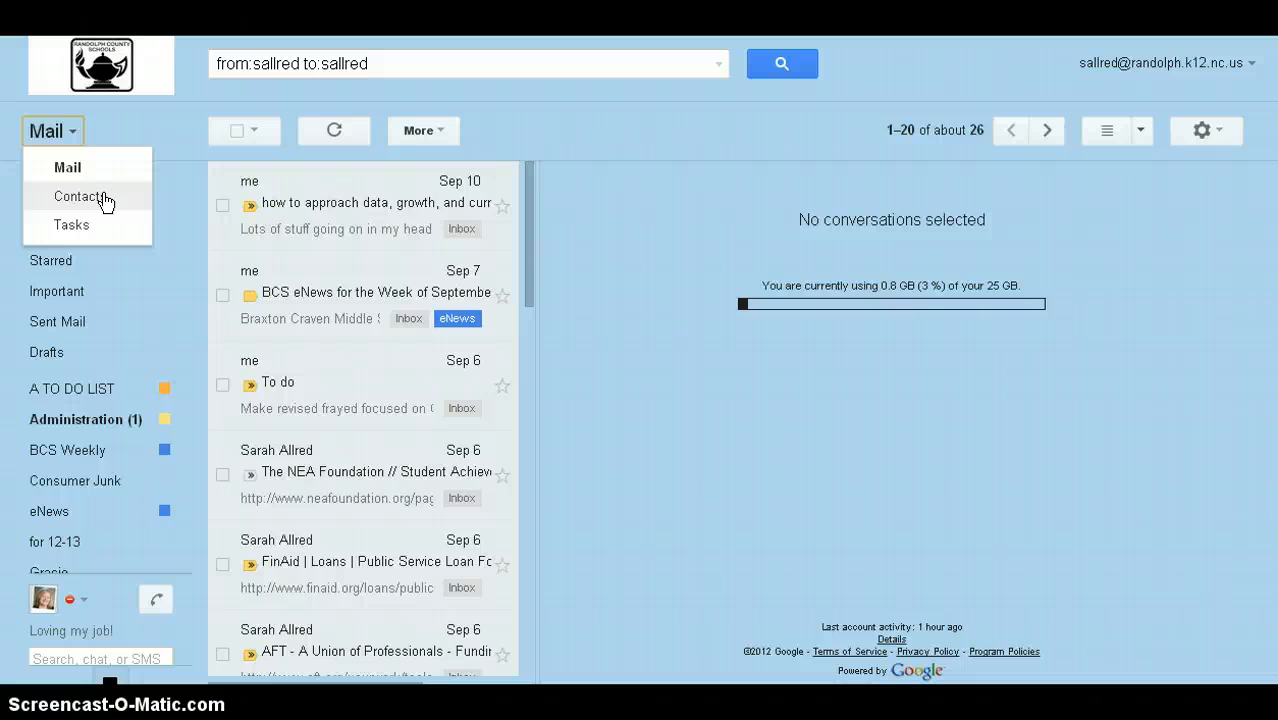
left_click(105, 198)
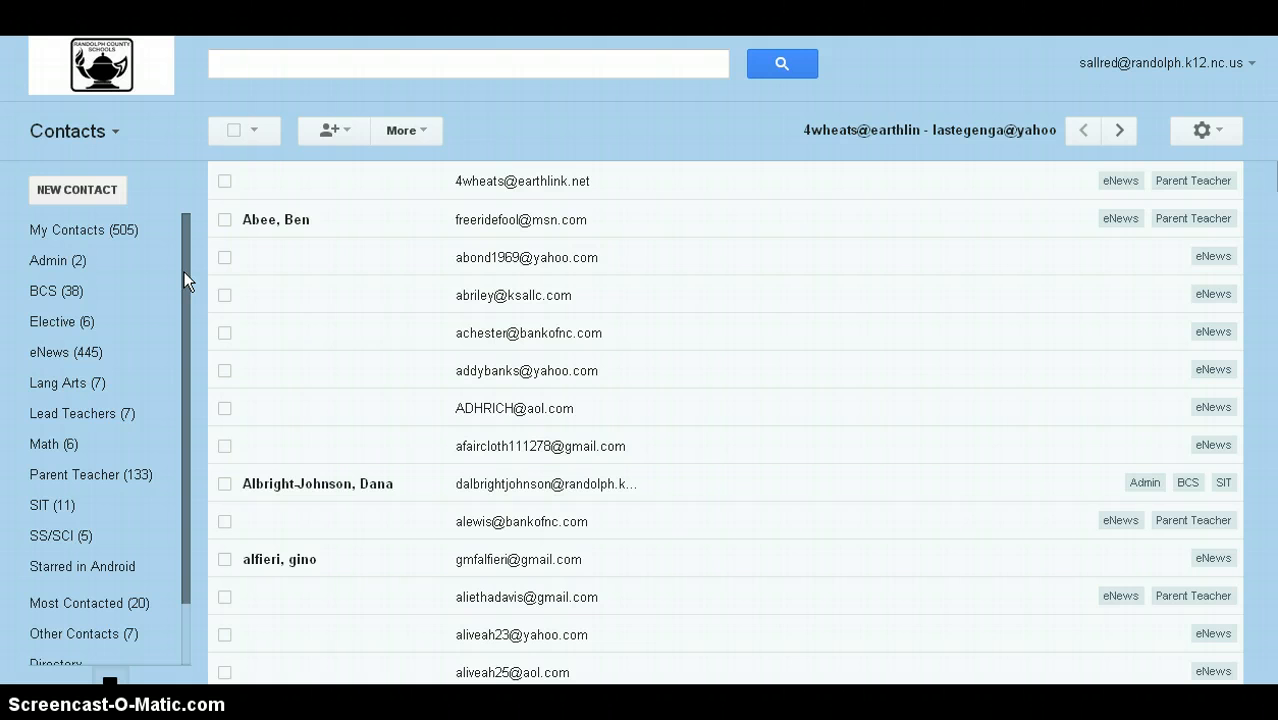
Step: Open the Directory in the contacts sidebar and browse the randolph.k12.nc.us addresses
left_click(184, 272)
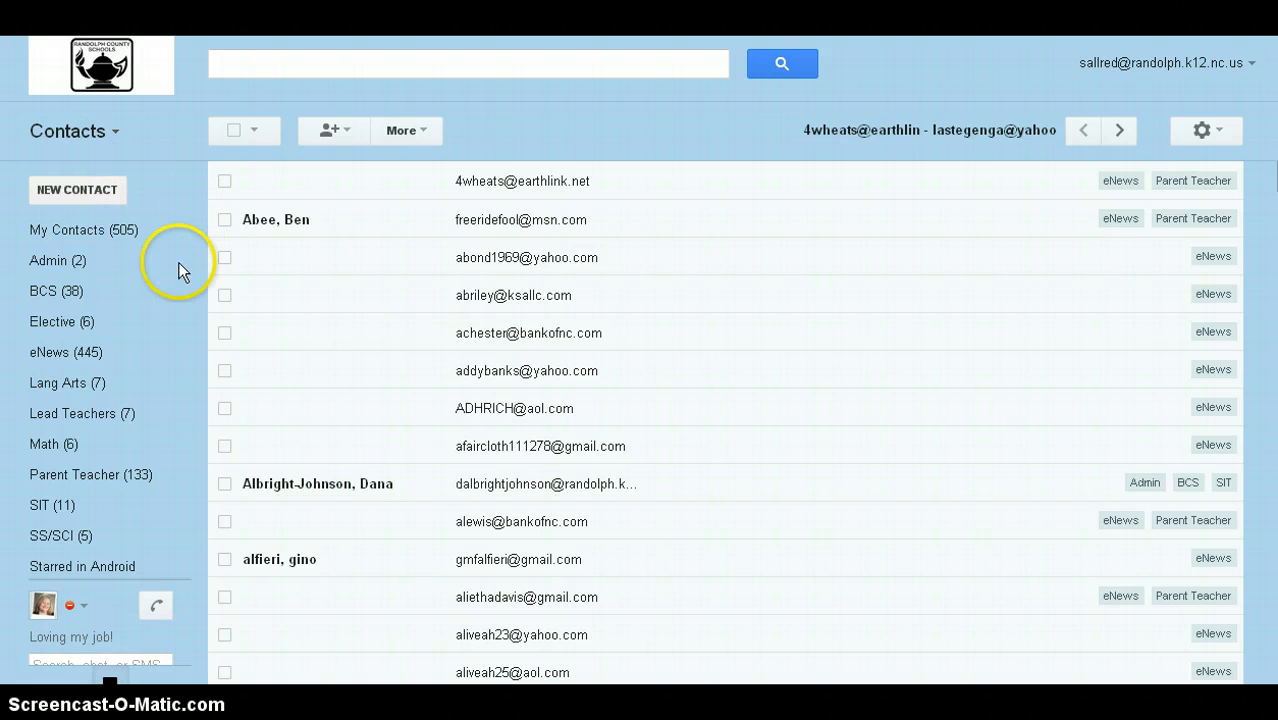
left_click_drag(186, 313, 183, 427)
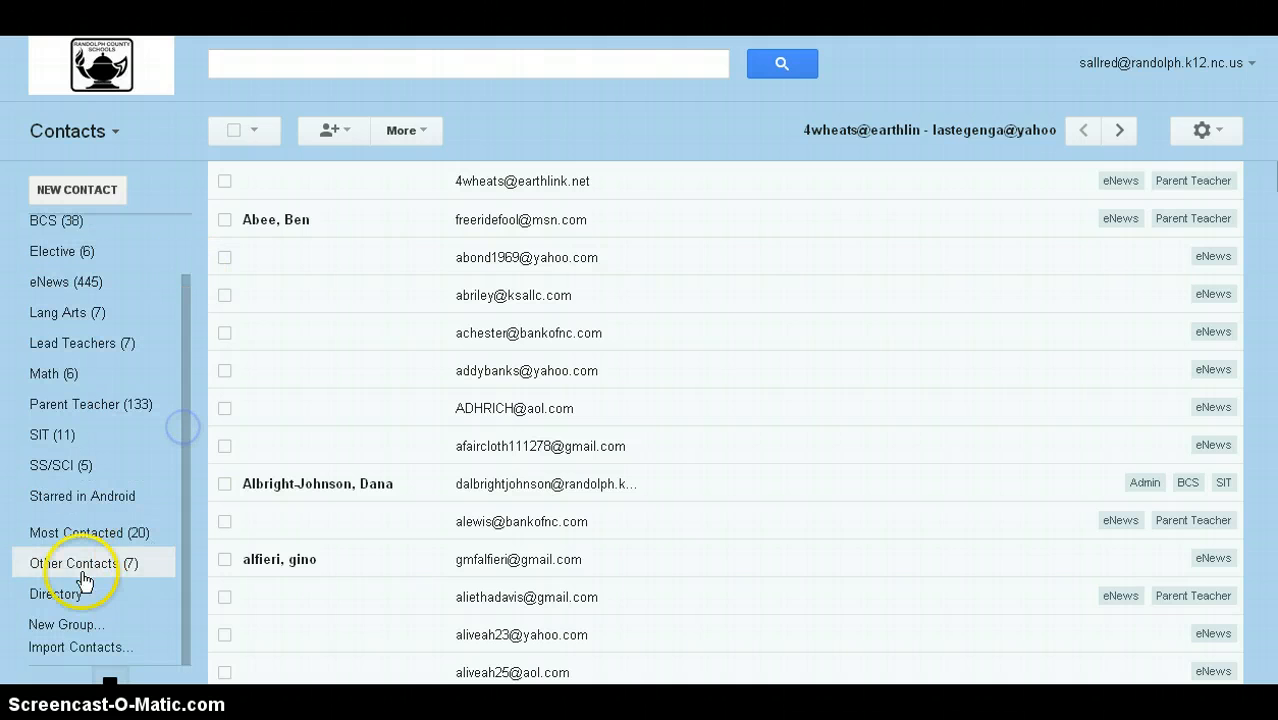
left_click(66, 598)
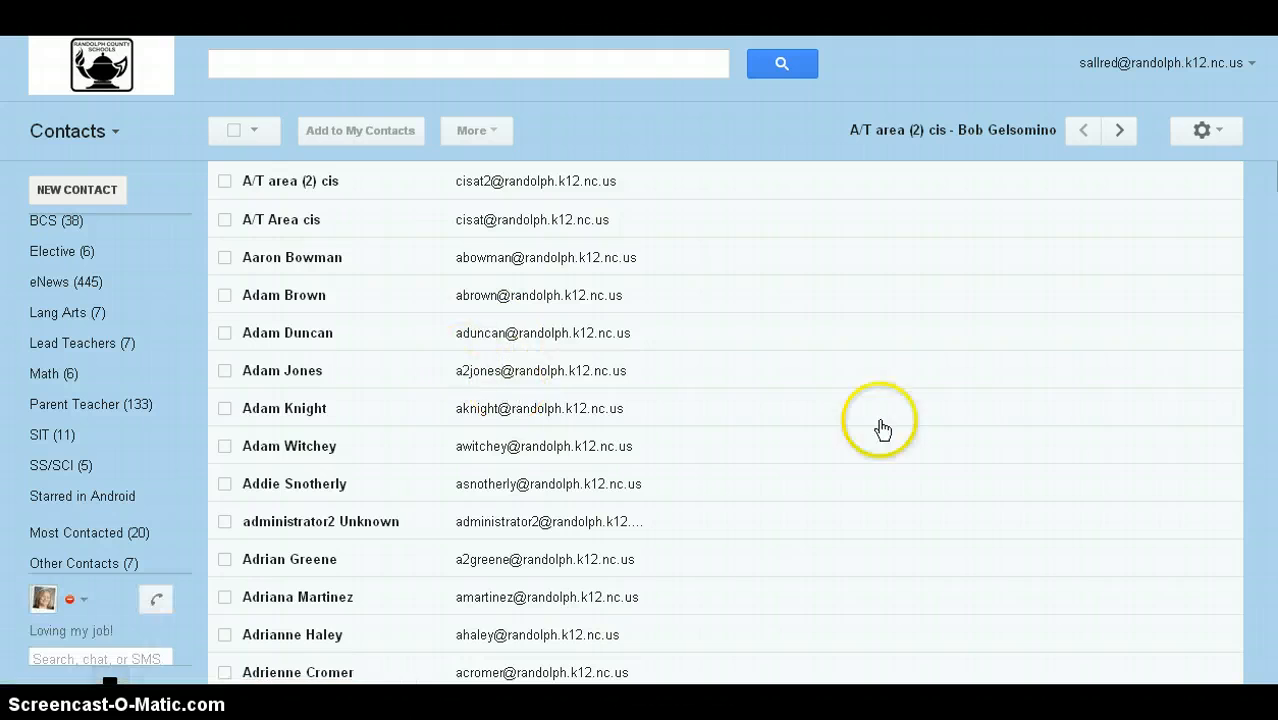
scroll(953, 304, "down", 20)
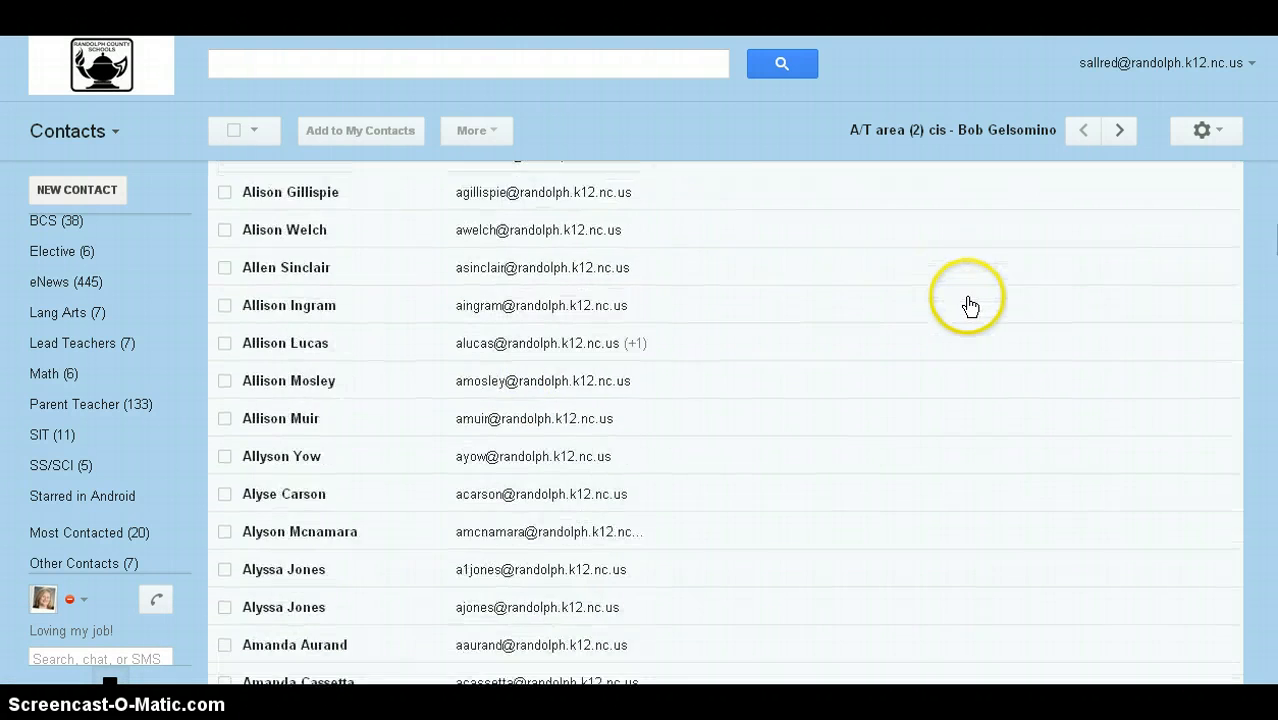
scroll(976, 305, "down", 15)
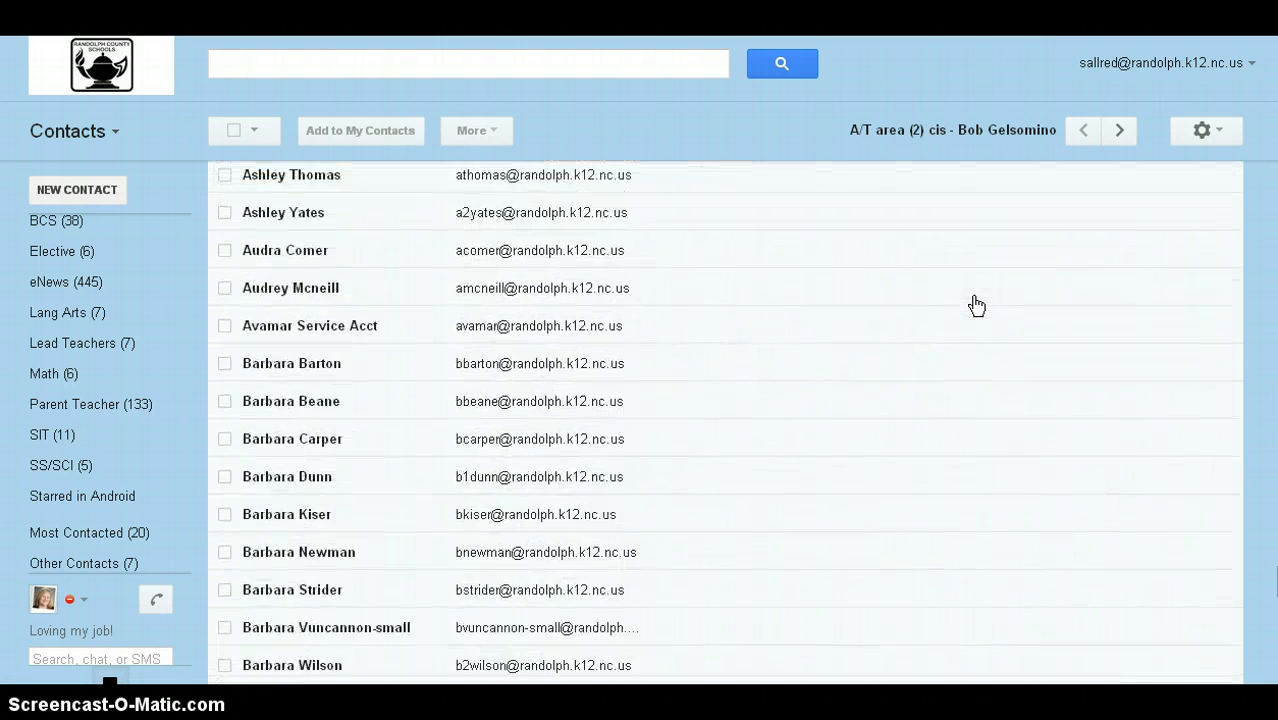
scroll(980, 305, "up", 20)
scroll(1000, 310, "up", 10)
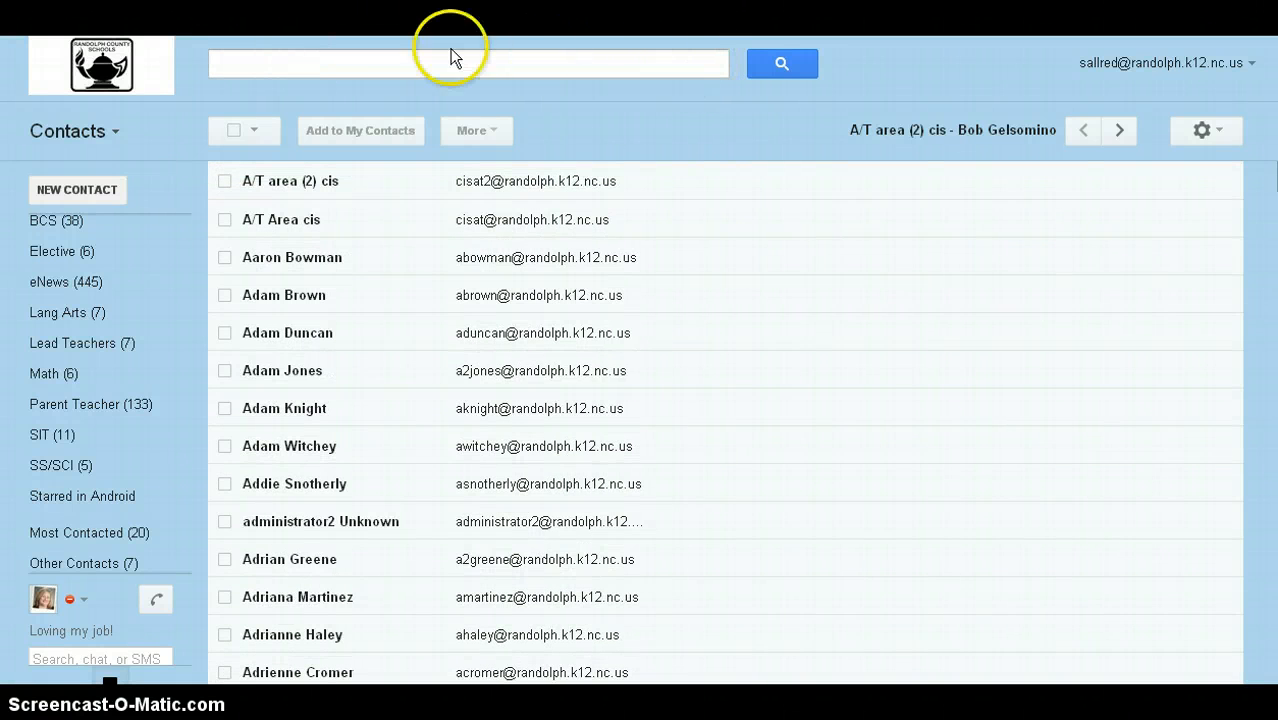
left_click(817, 70)
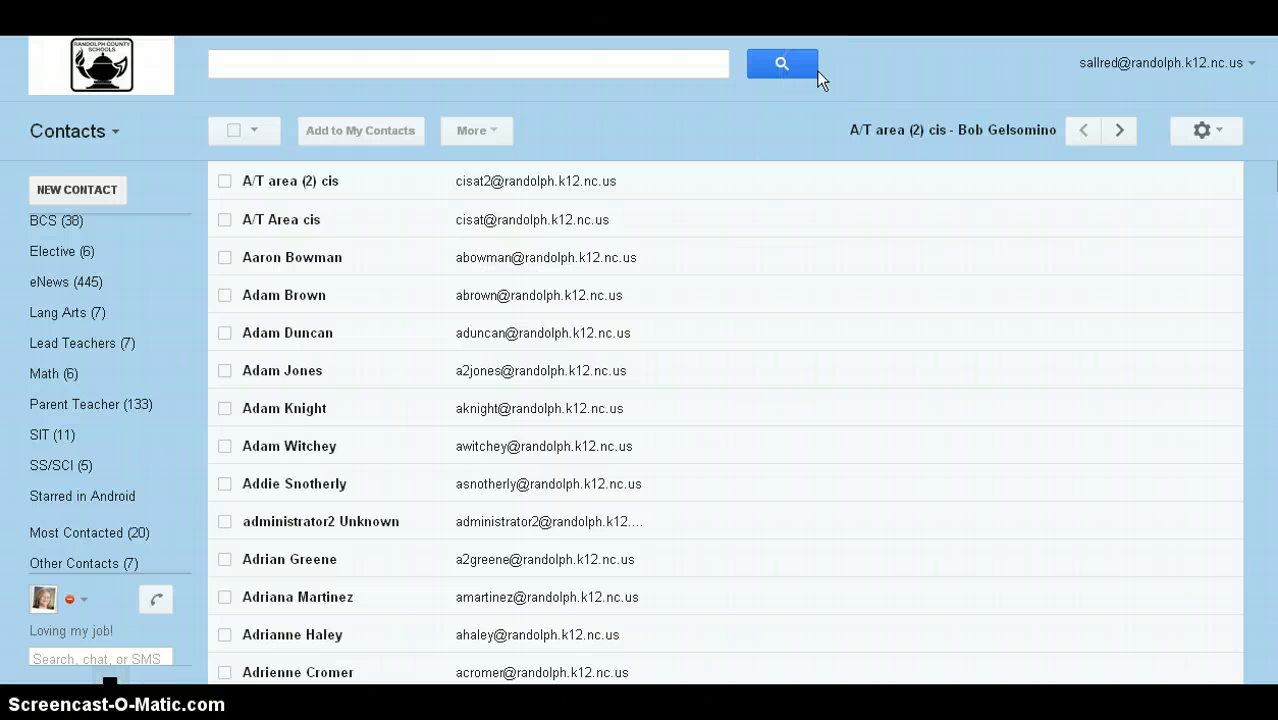
left_click(781, 112)
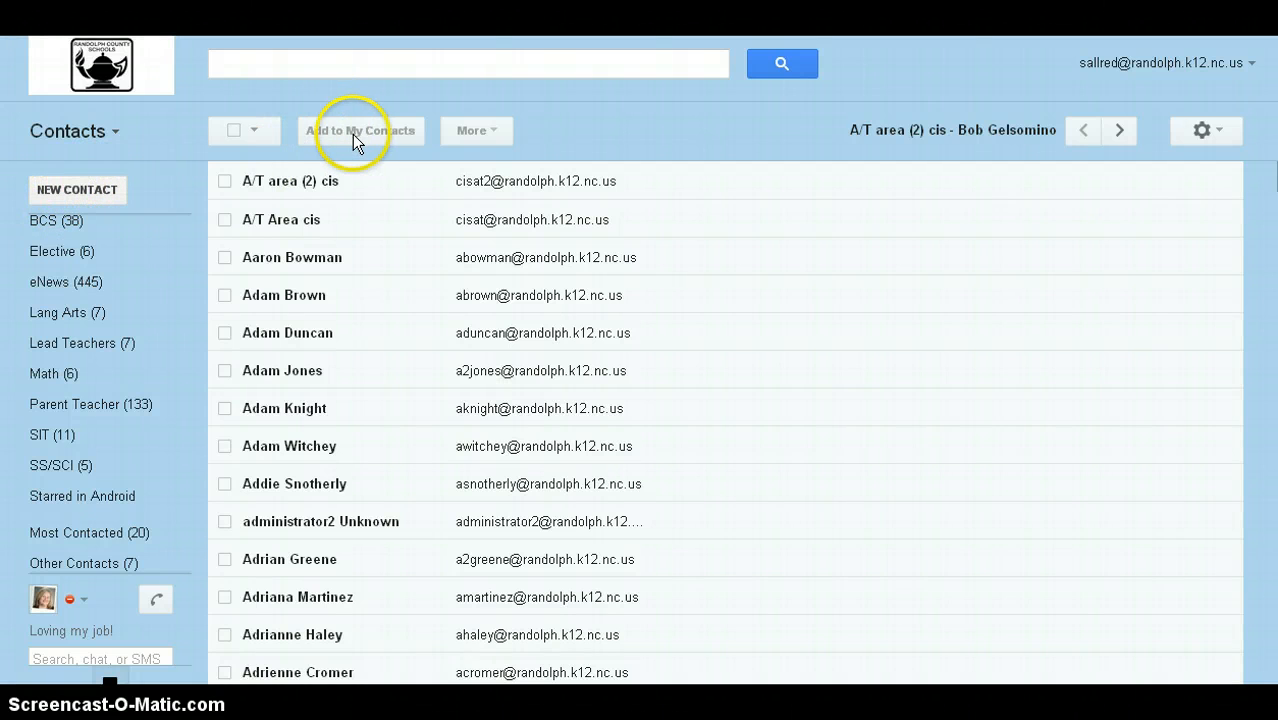
left_click(87, 187)
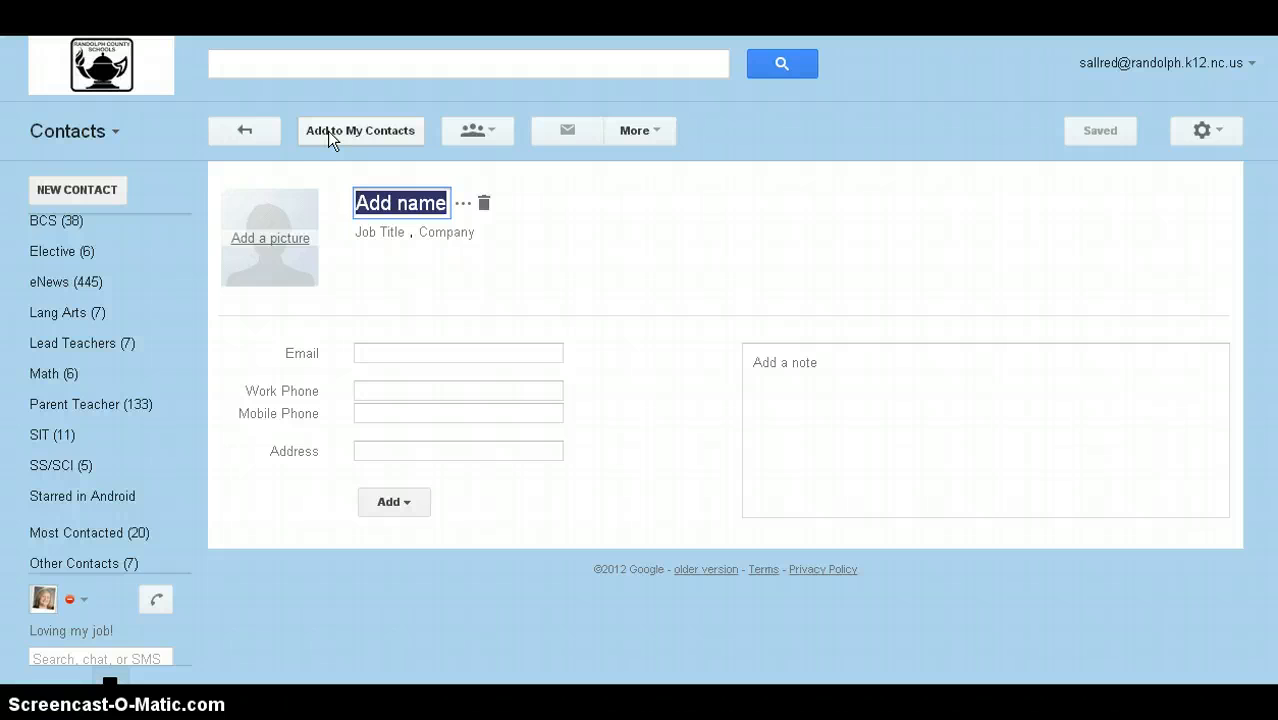
left_click(254, 130)
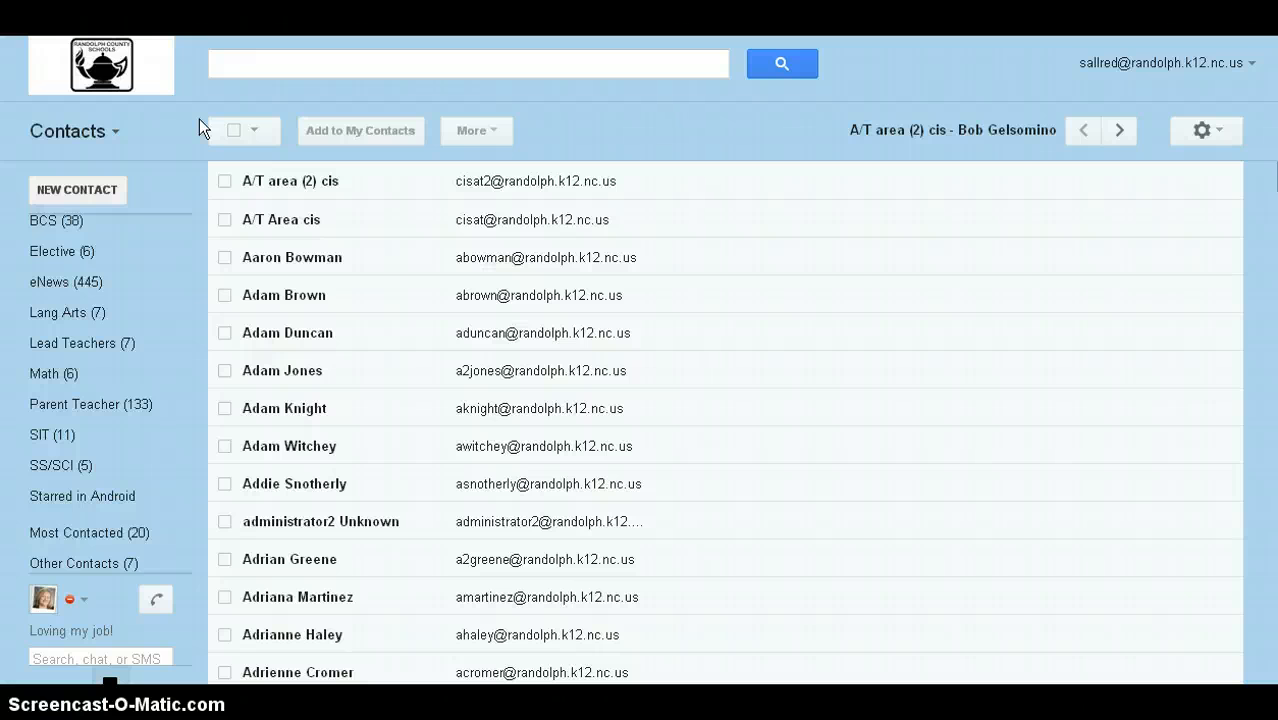
Step: Return to the personal My Contacts list and scroll the sidebar down to New Group
left_click(88, 132)
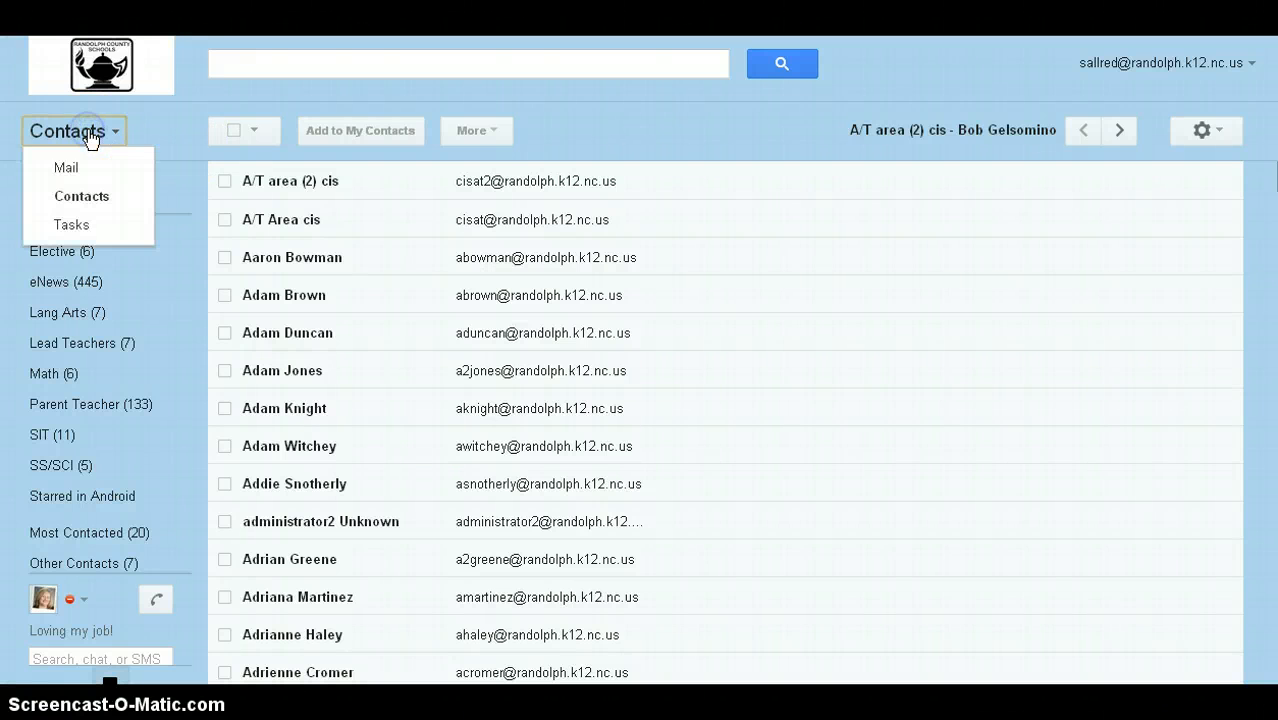
left_click(88, 197)
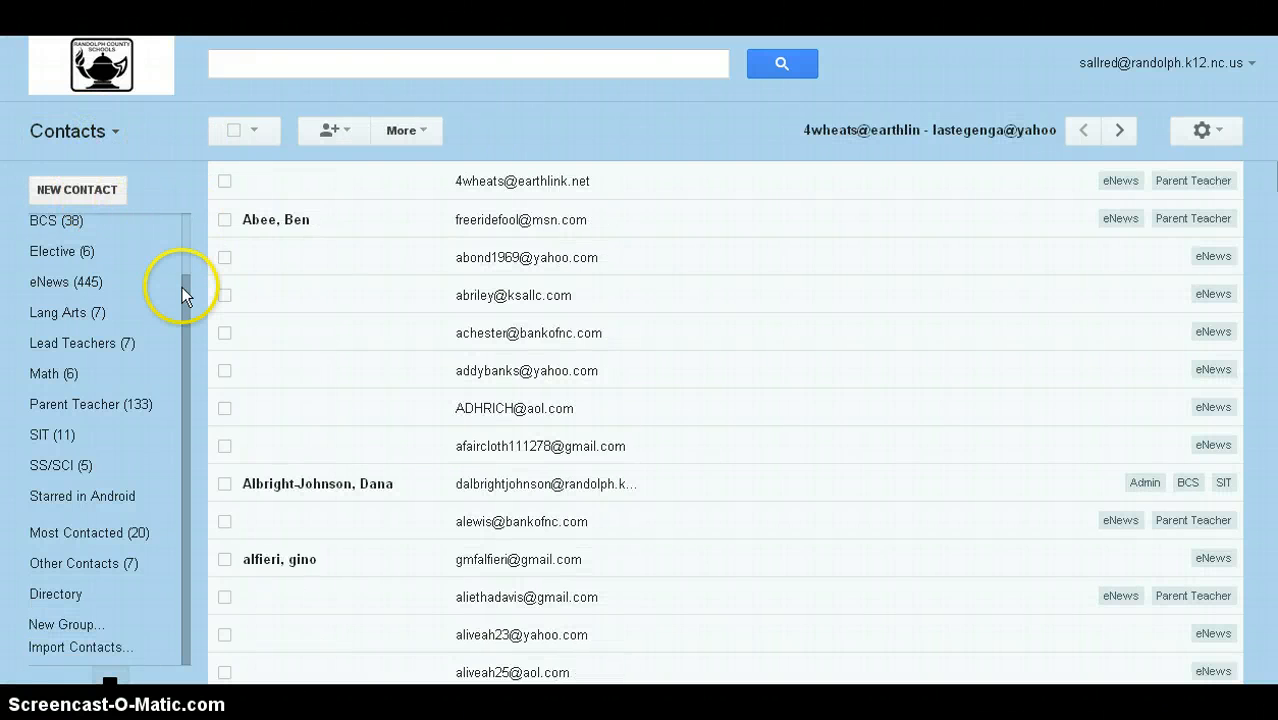
left_click(186, 267)
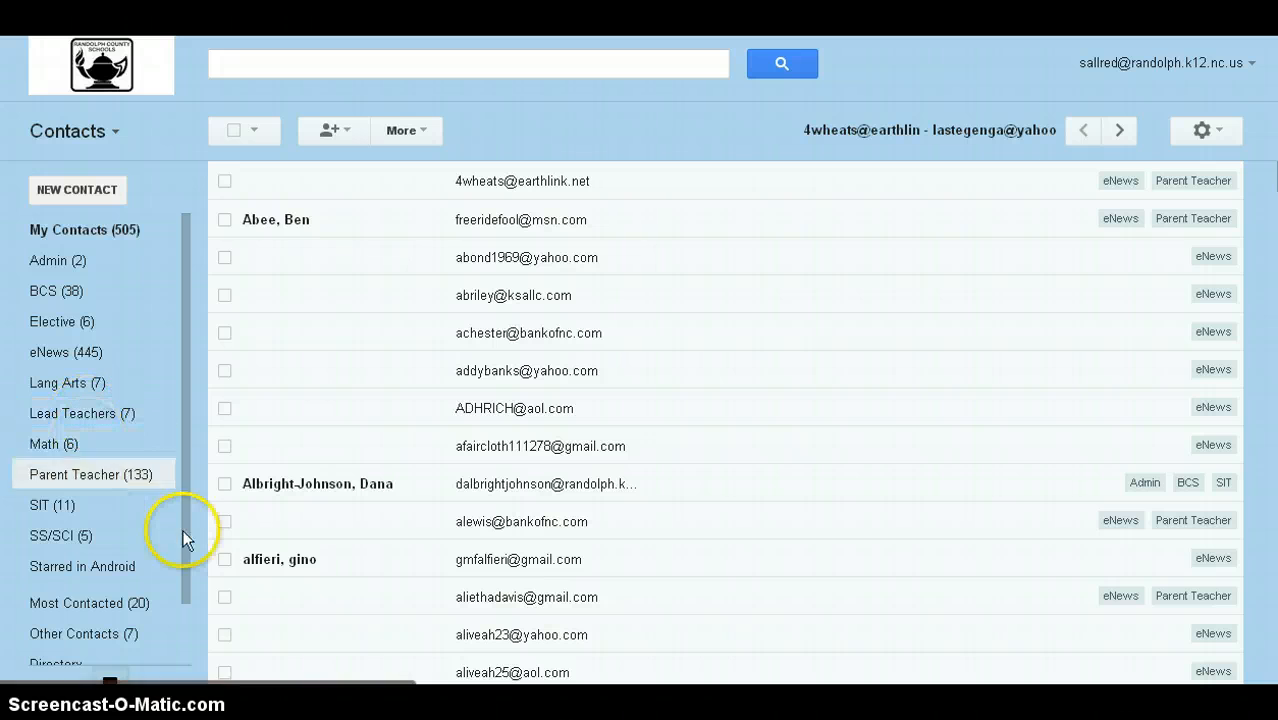
left_click_drag(185, 545, 178, 622)
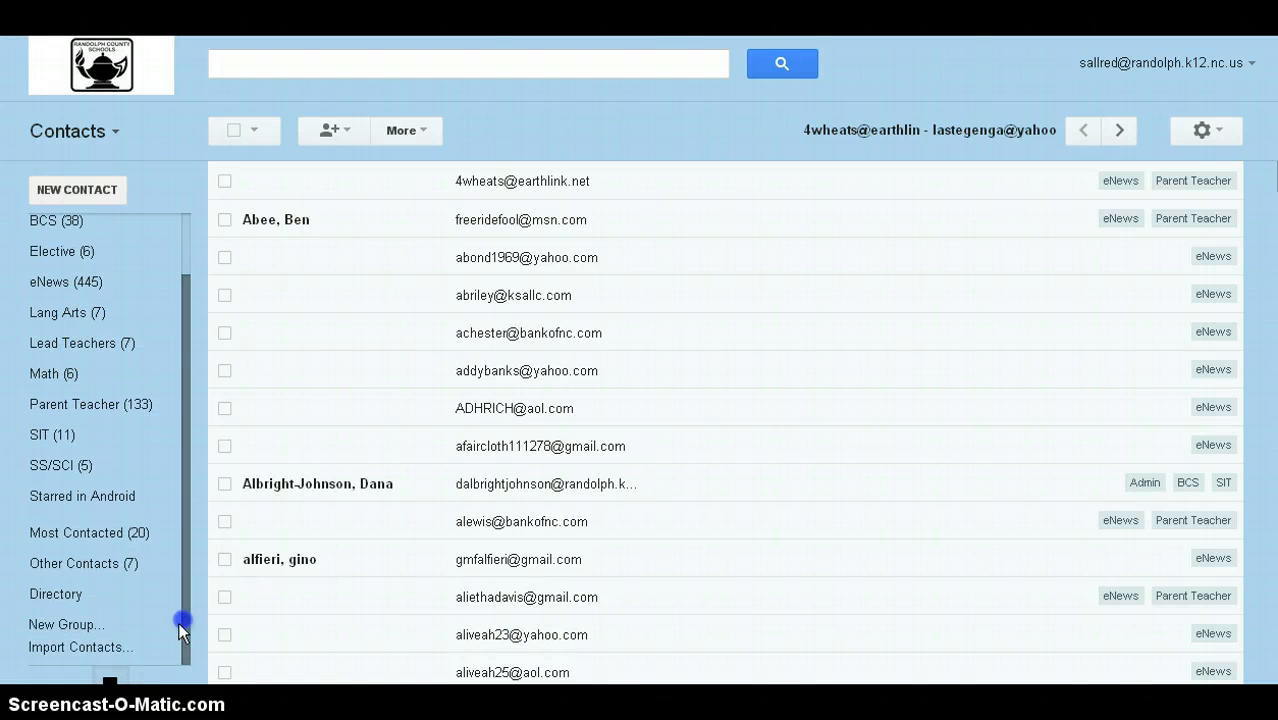
Step: Create a new contact group named 'Test'
left_click(39, 624)
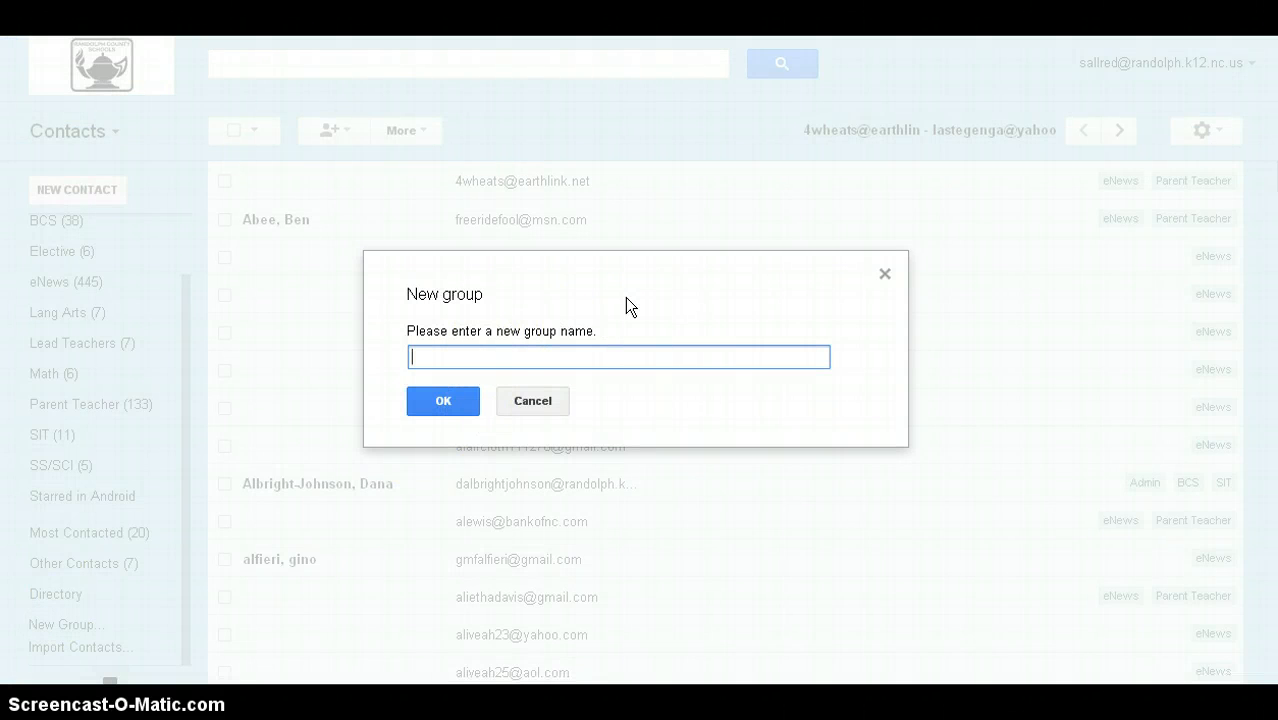
type("Test")
left_click(456, 401)
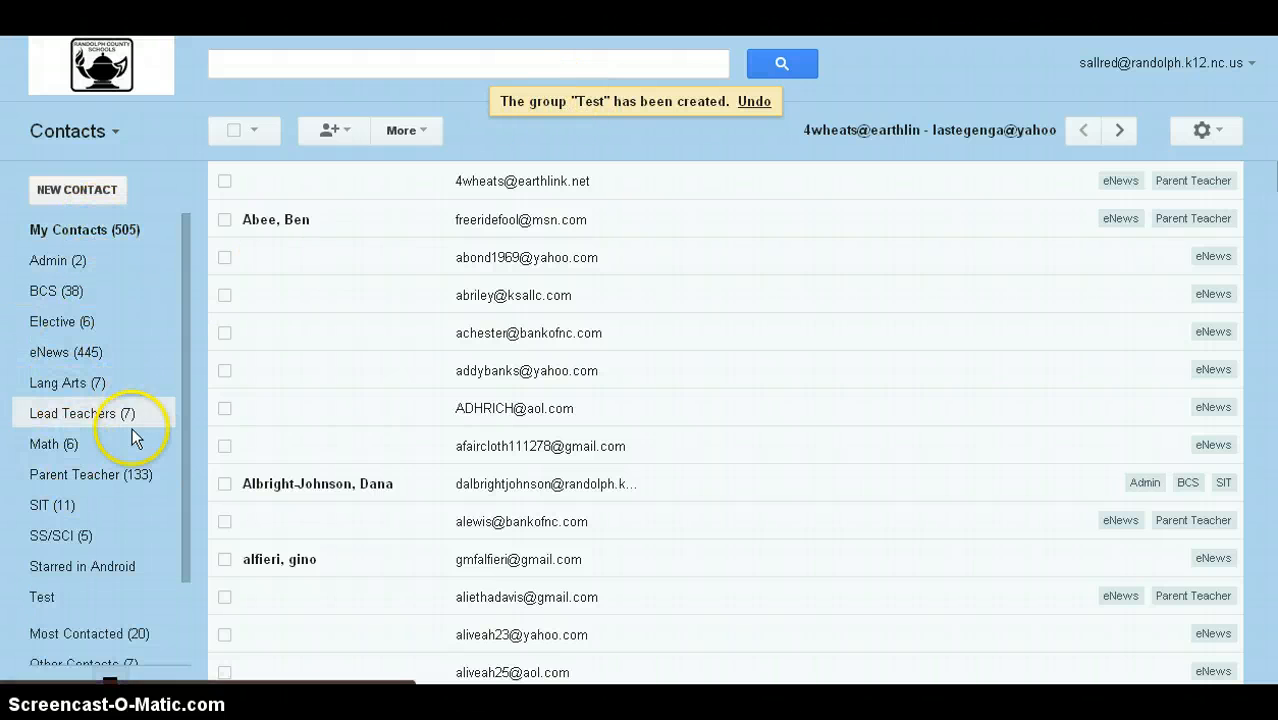
Step: Add a contact to the Test group by entering their school e-mail address
left_click(43, 597)
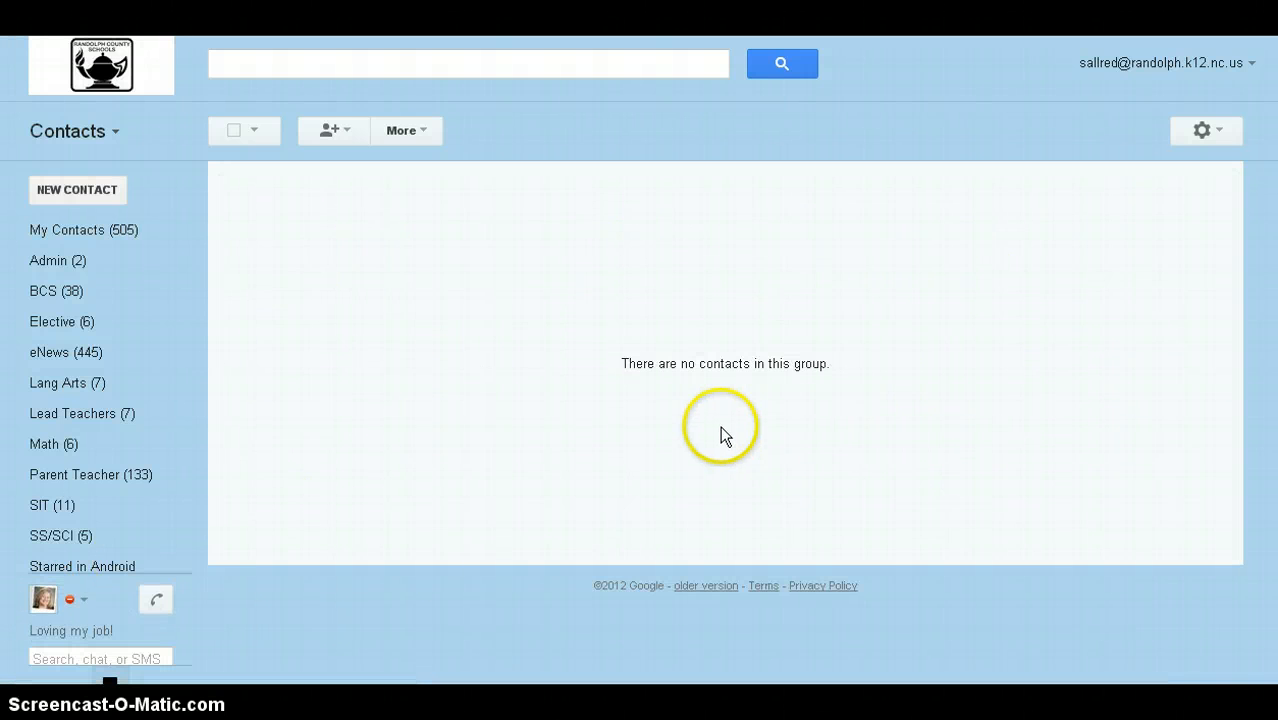
left_click(340, 135)
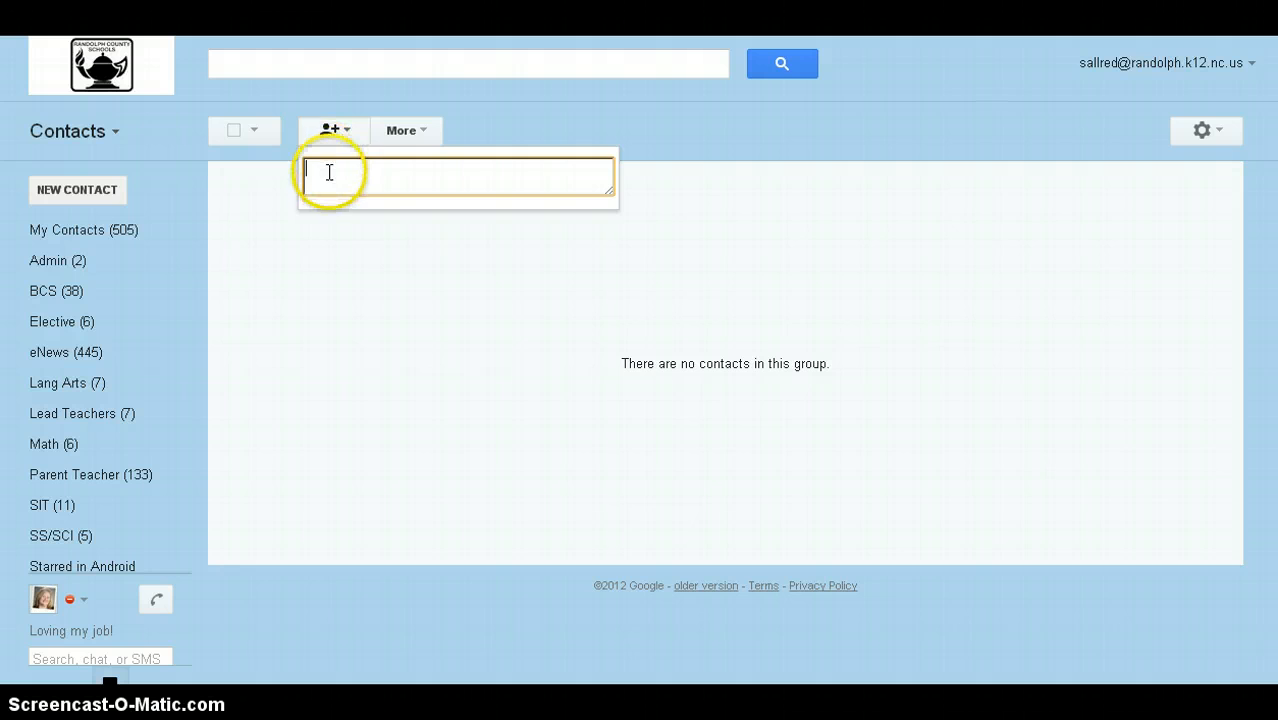
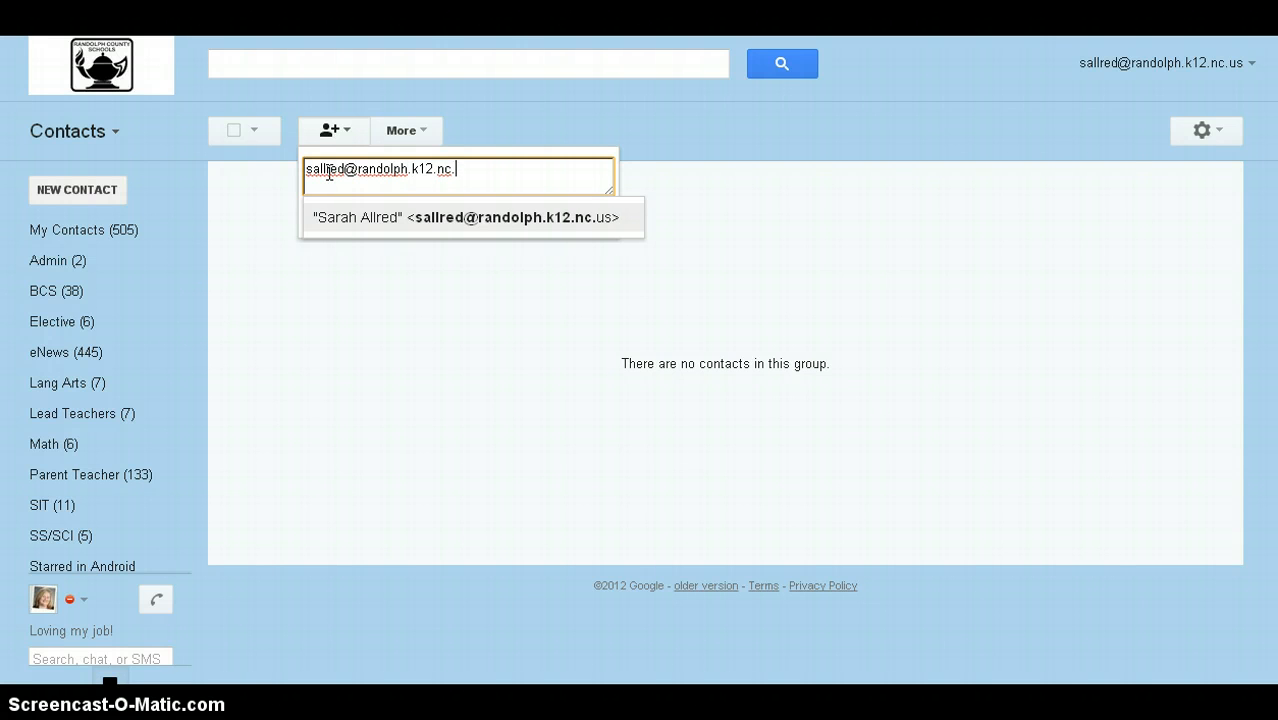
key("Return")
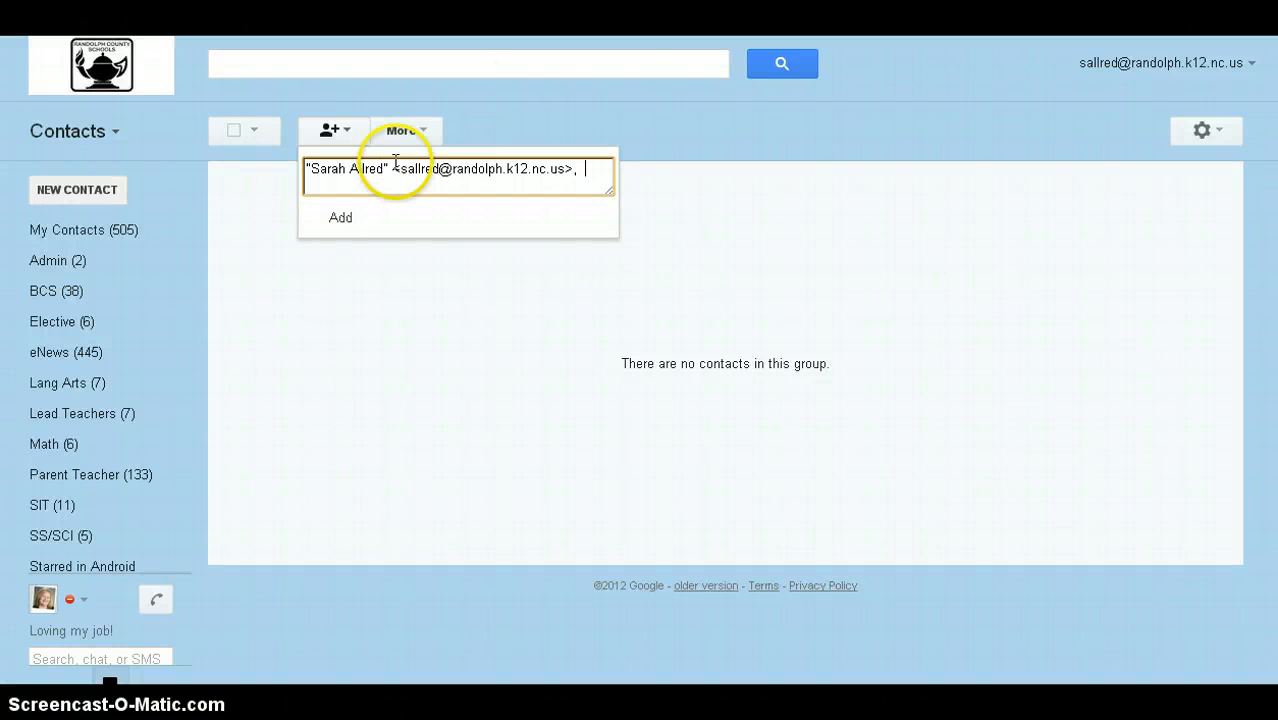
right_click(583, 170)
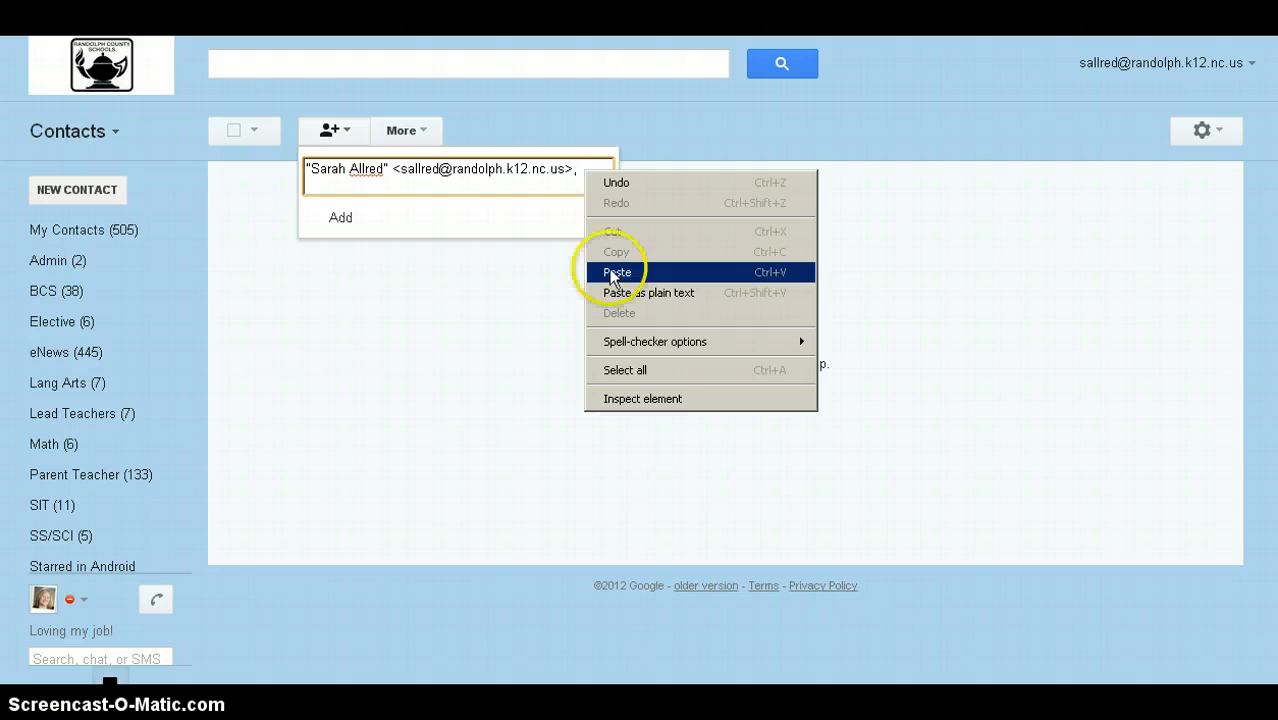
left_click(333, 217)
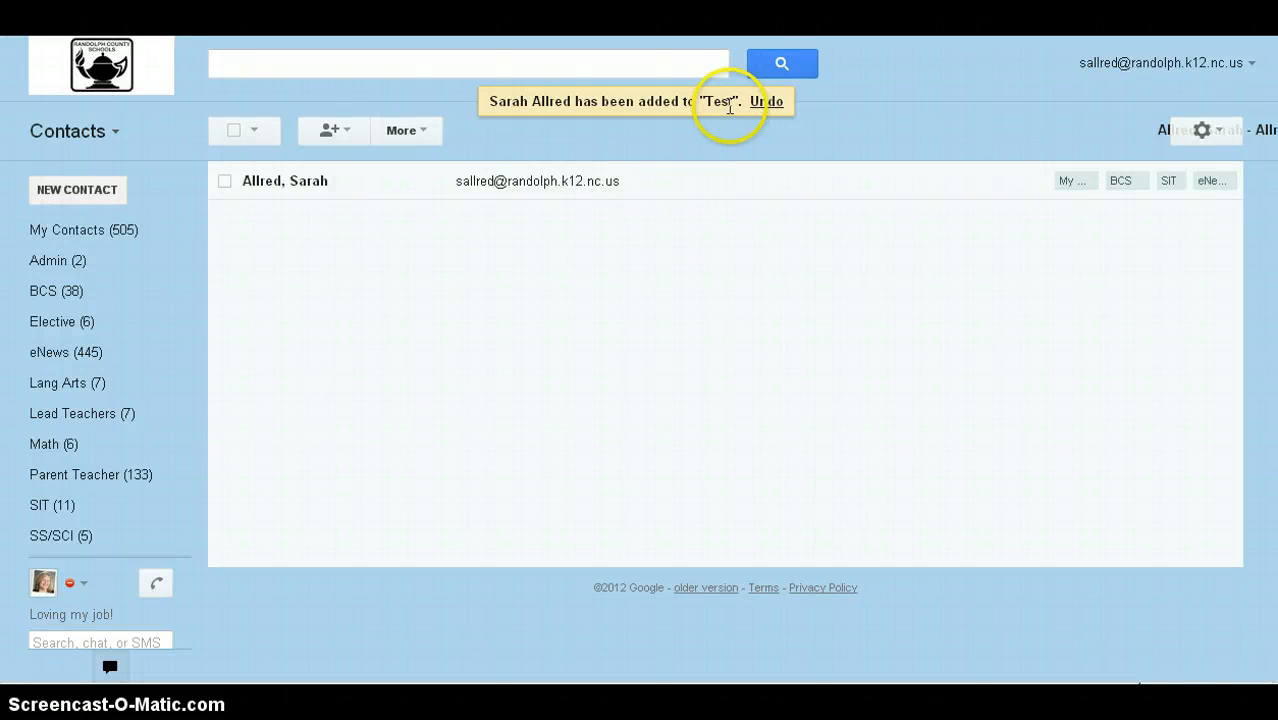
left_click(115, 131)
Step: Back in Mail, compose a new message with 'test' in the To field
left_click(70, 166)
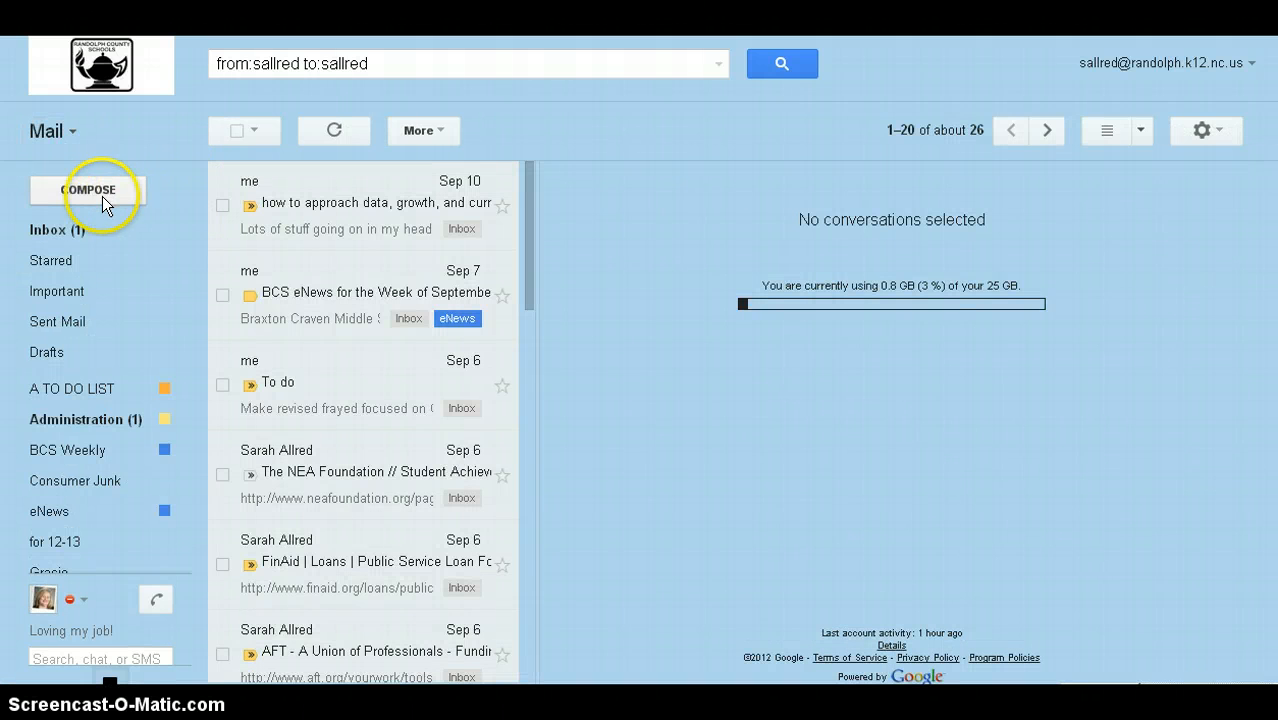
left_click(104, 203)
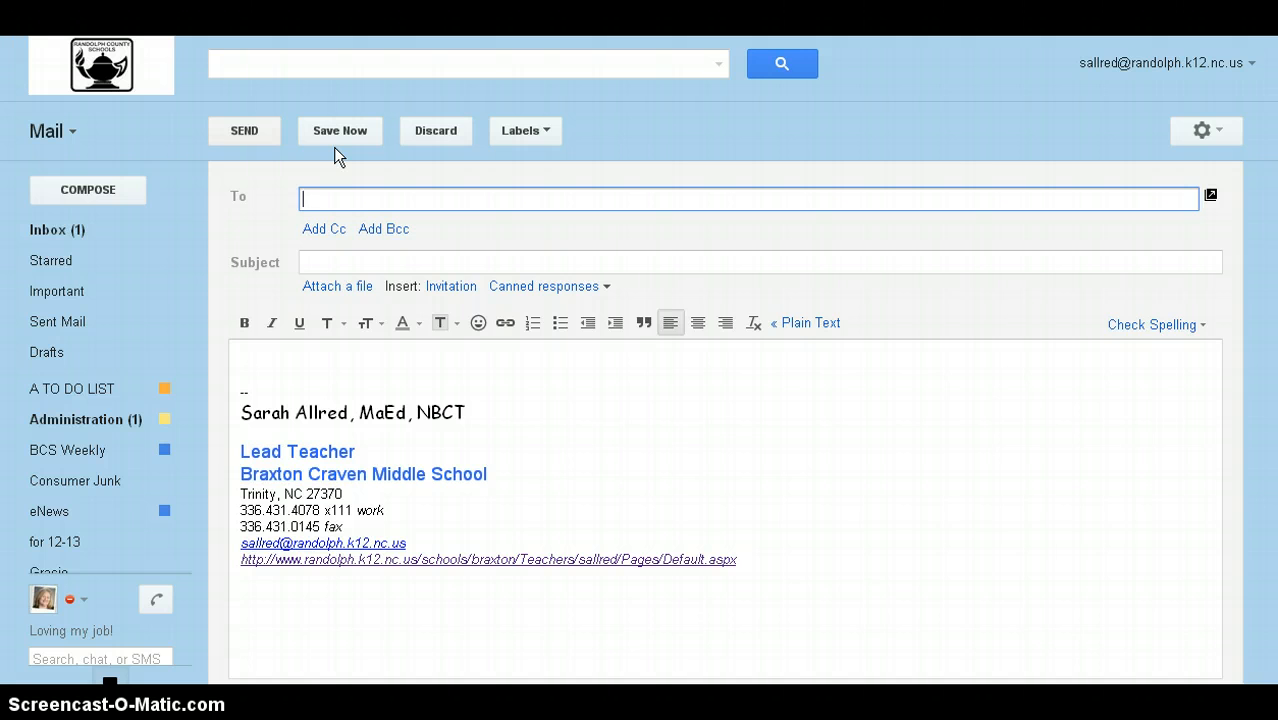
type("test")
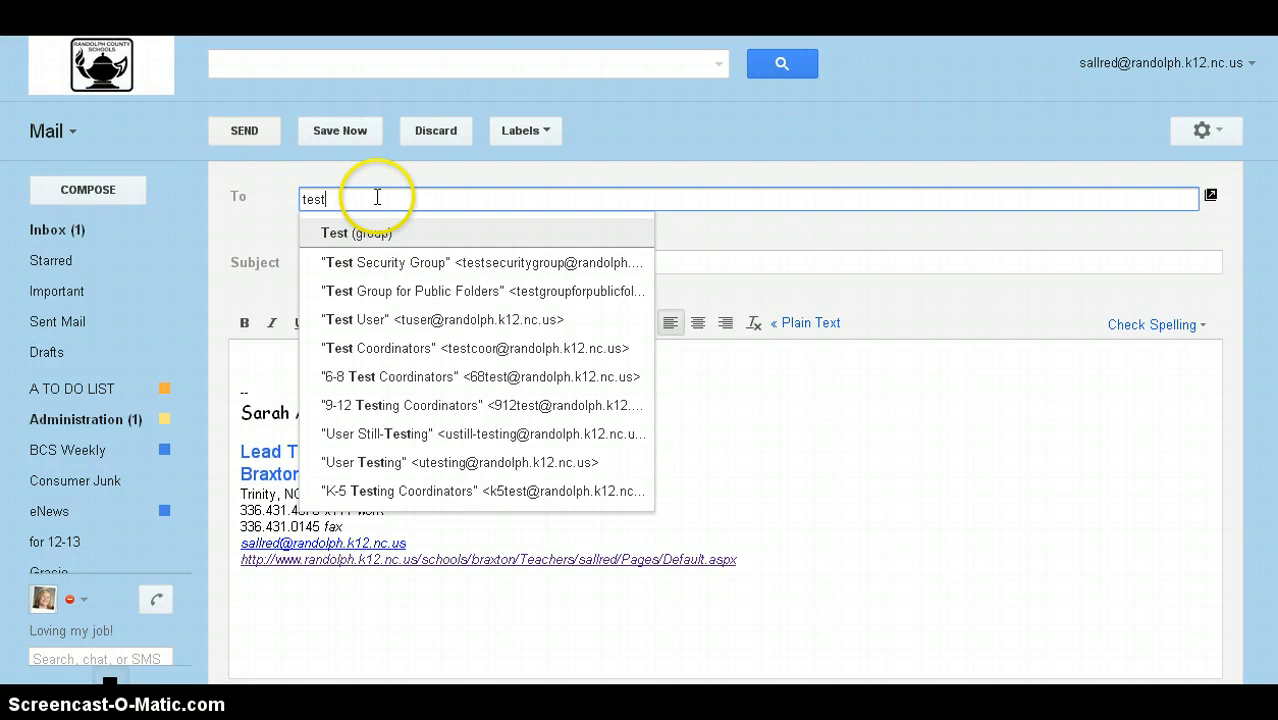
left_click(1126, 212)
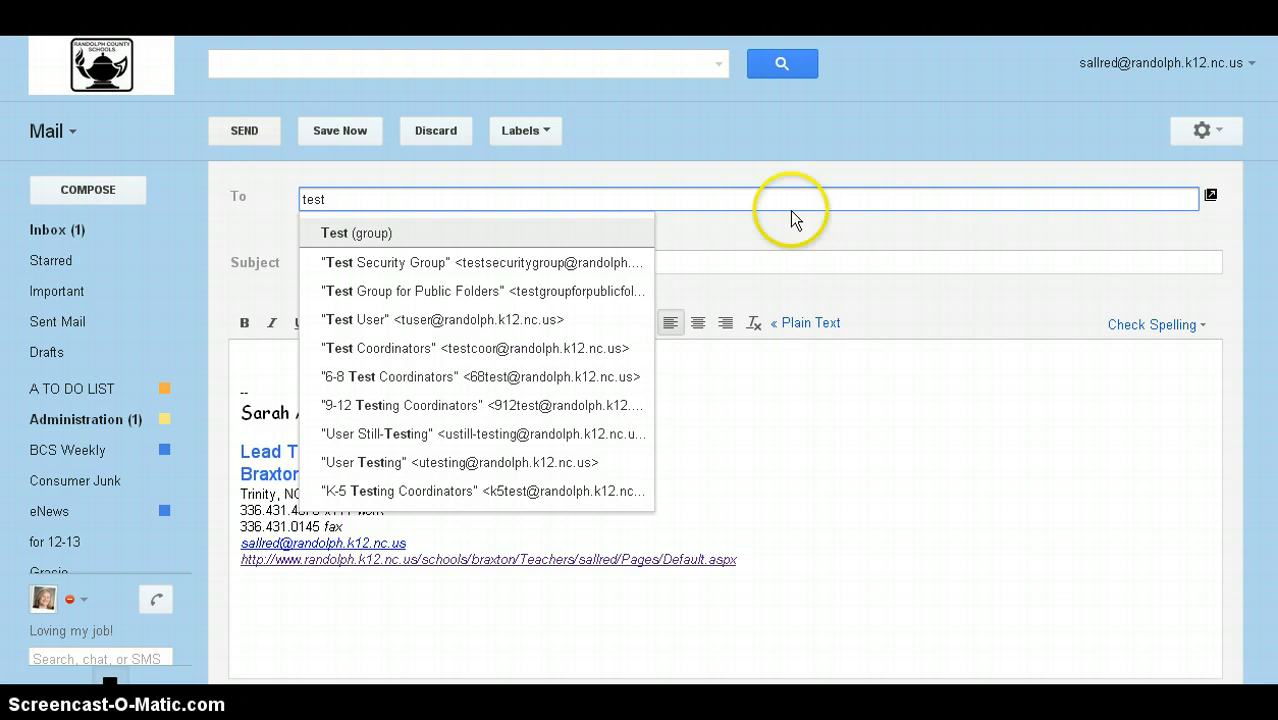
left_click(777, 182)
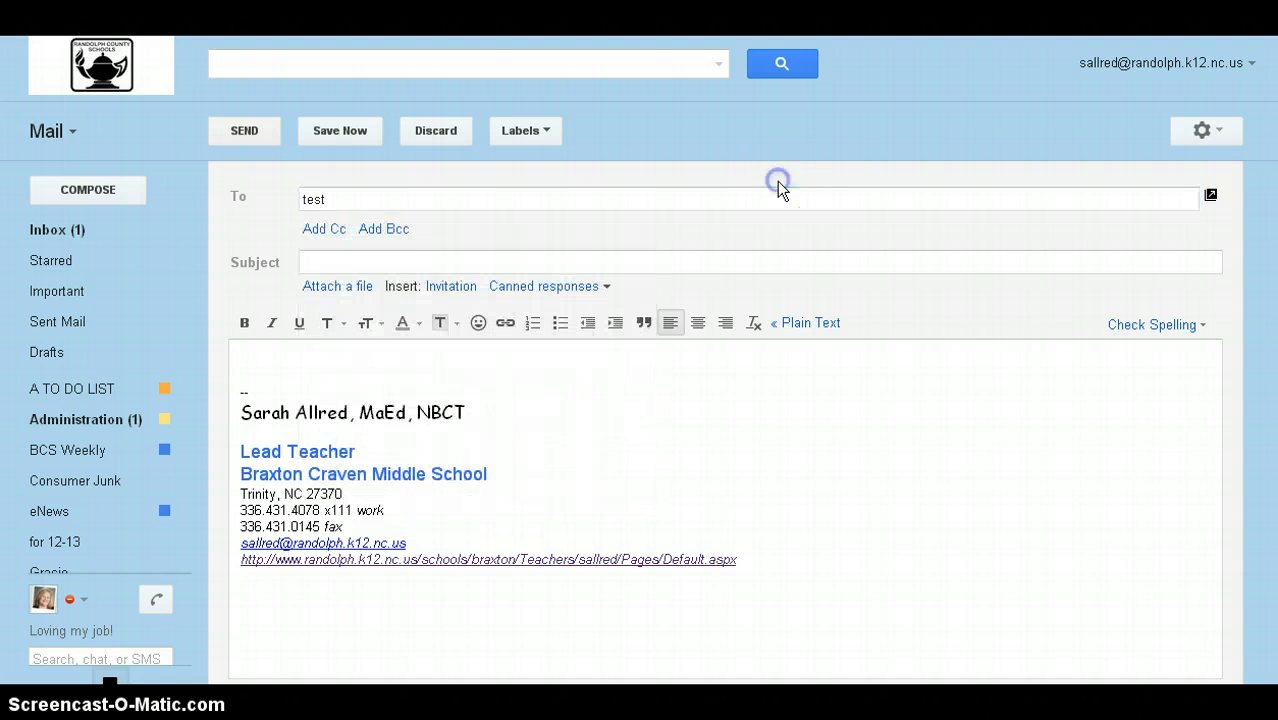
Step: Add a Bcc field, insert the Test group, then replace it with the eNews group
left_click(391, 232)
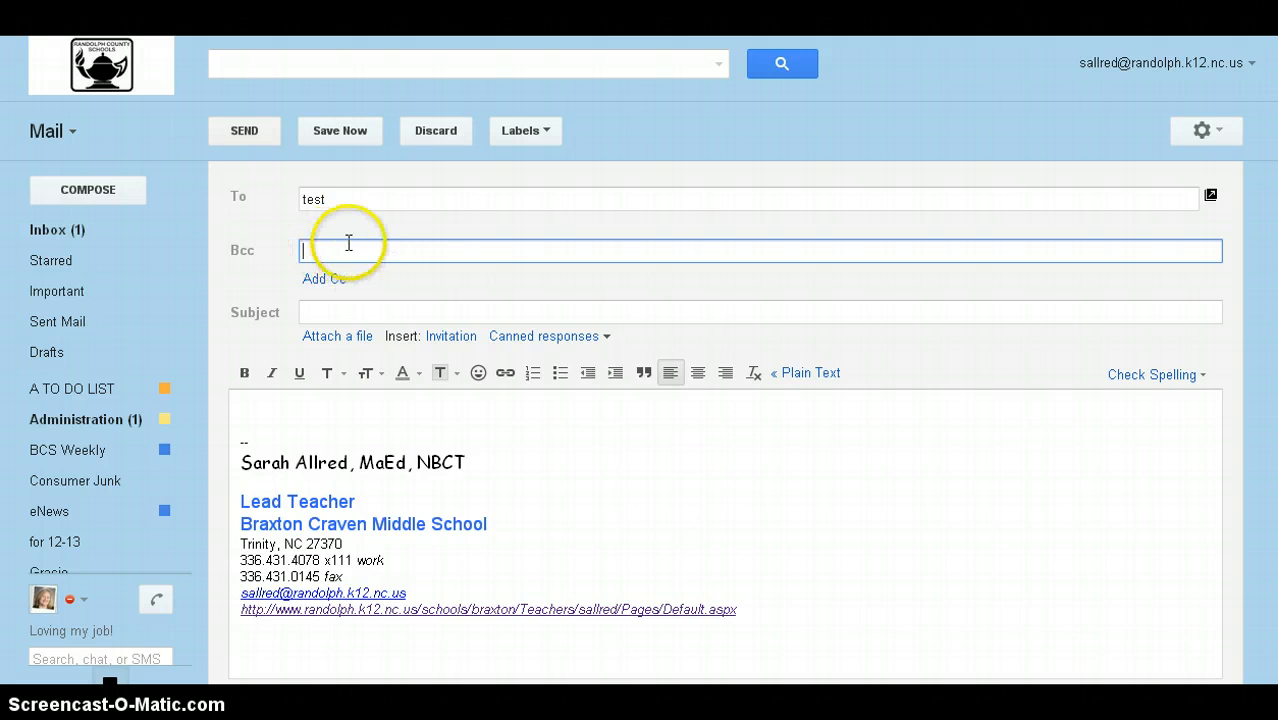
type("te")
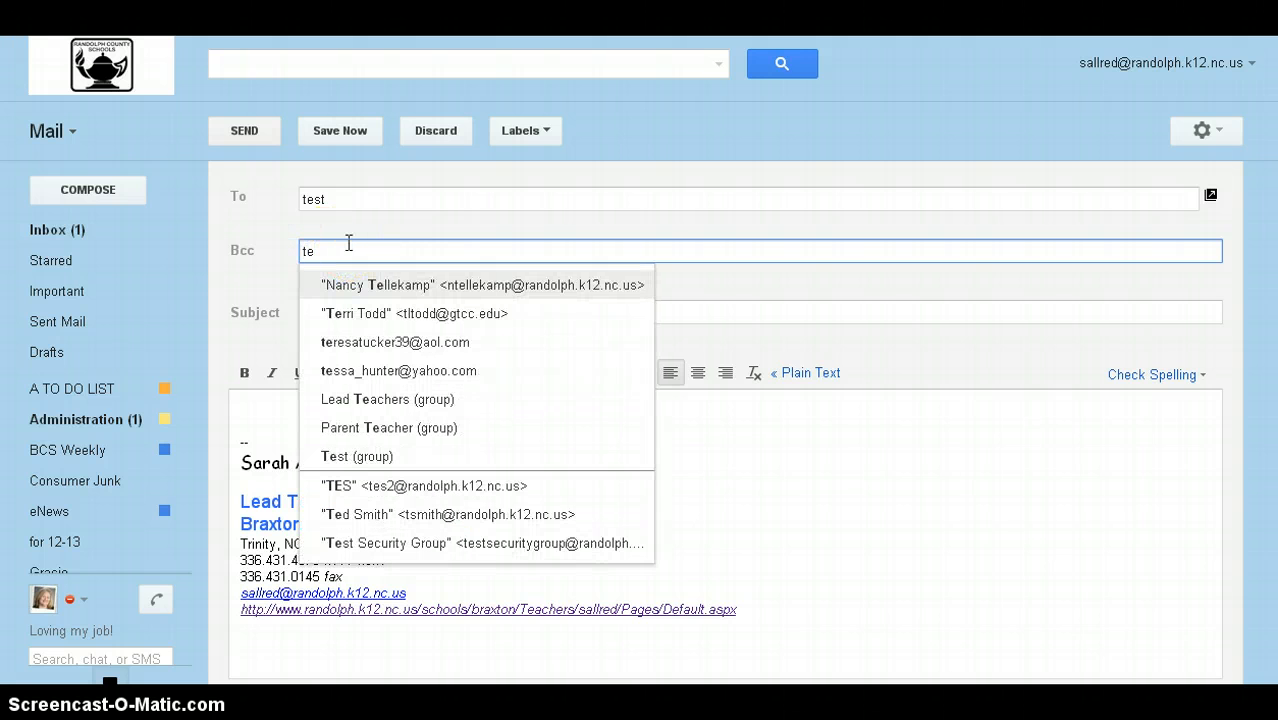
type("s")
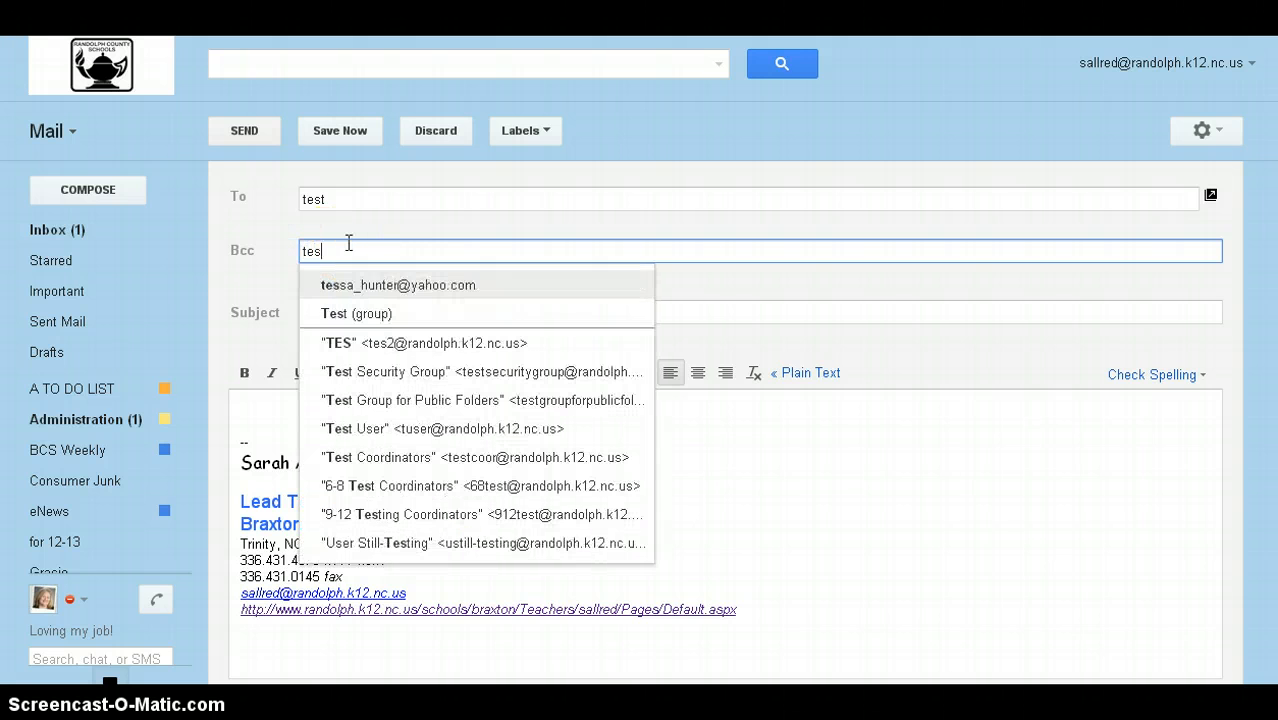
left_click(376, 315)
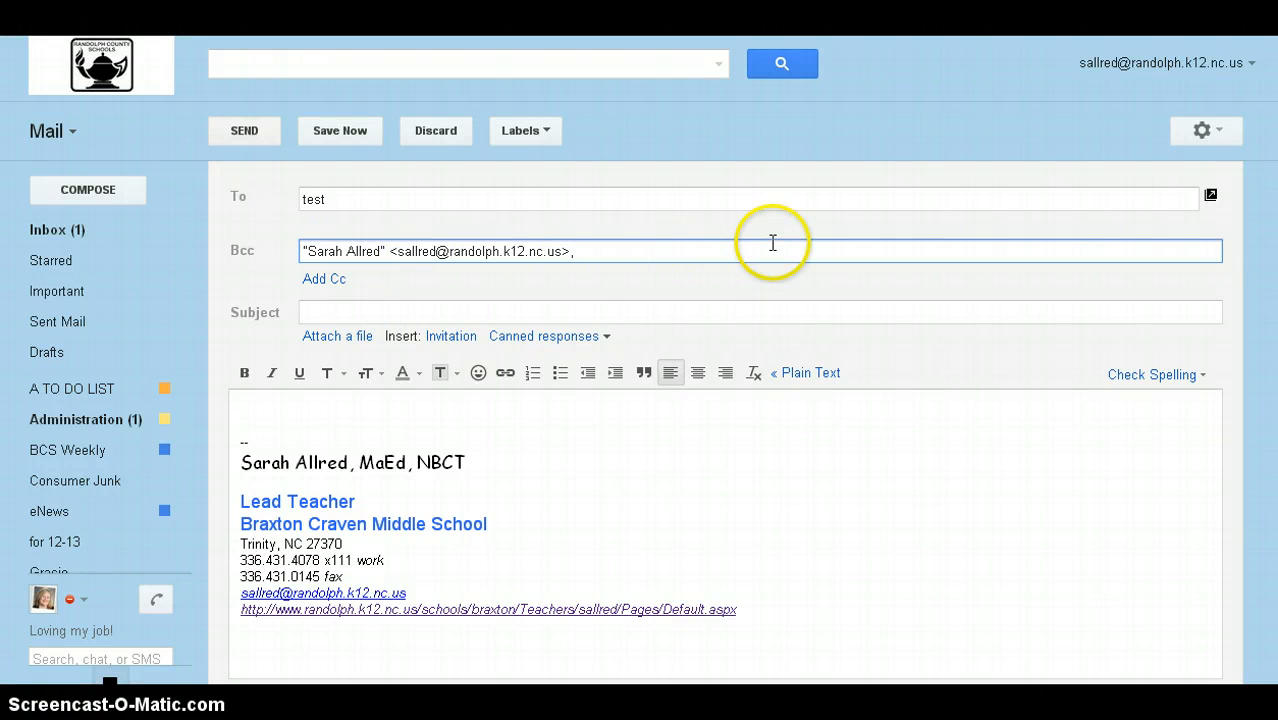
left_click_drag(591, 250, 300, 251)
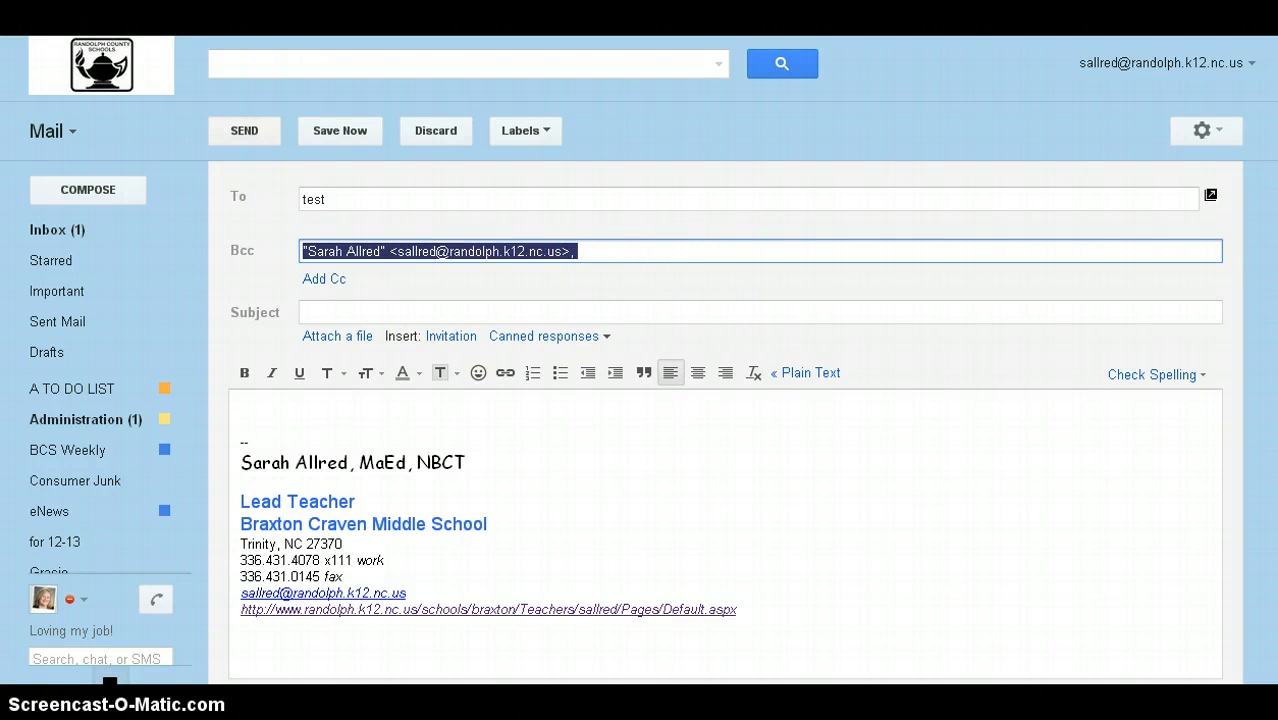
type("enew")
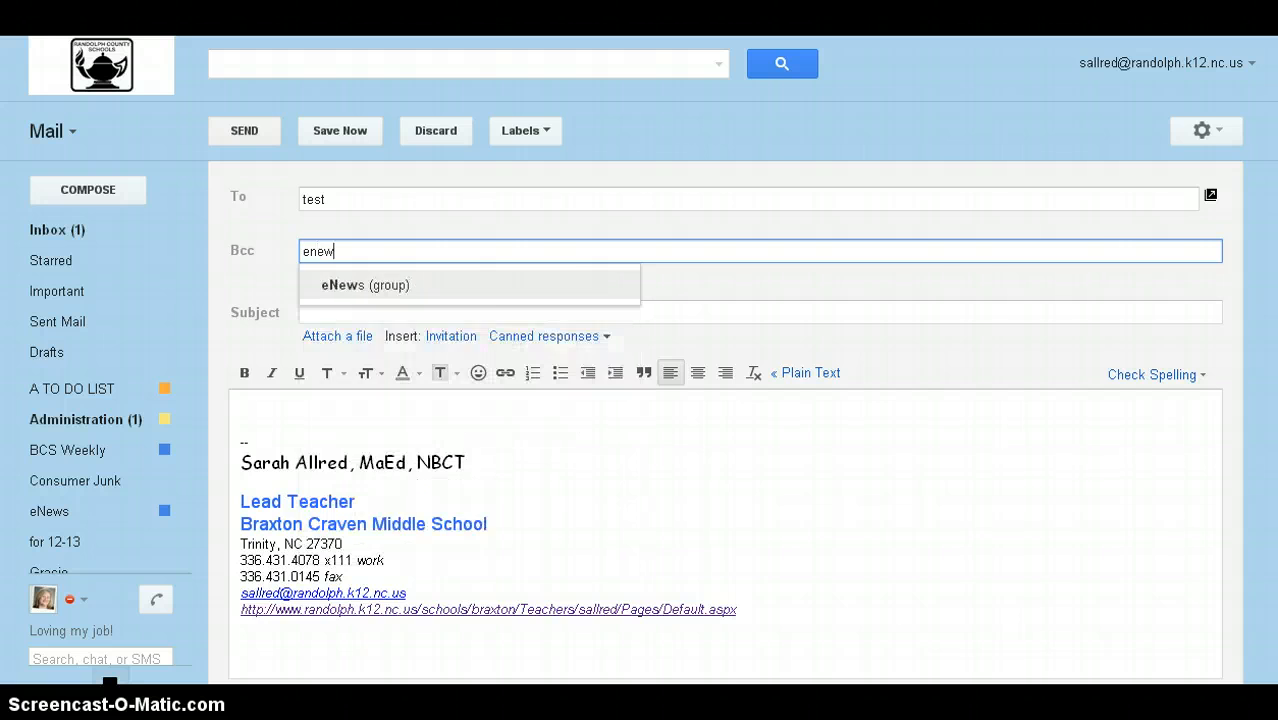
key("Return")
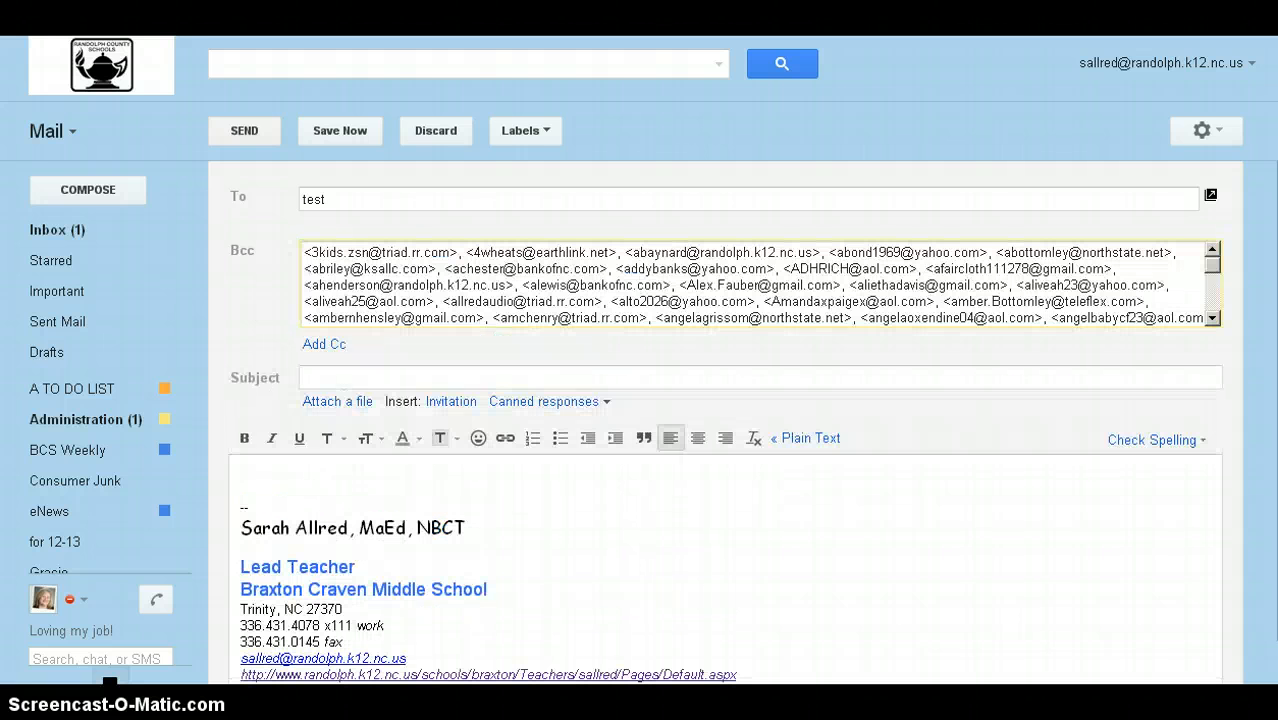